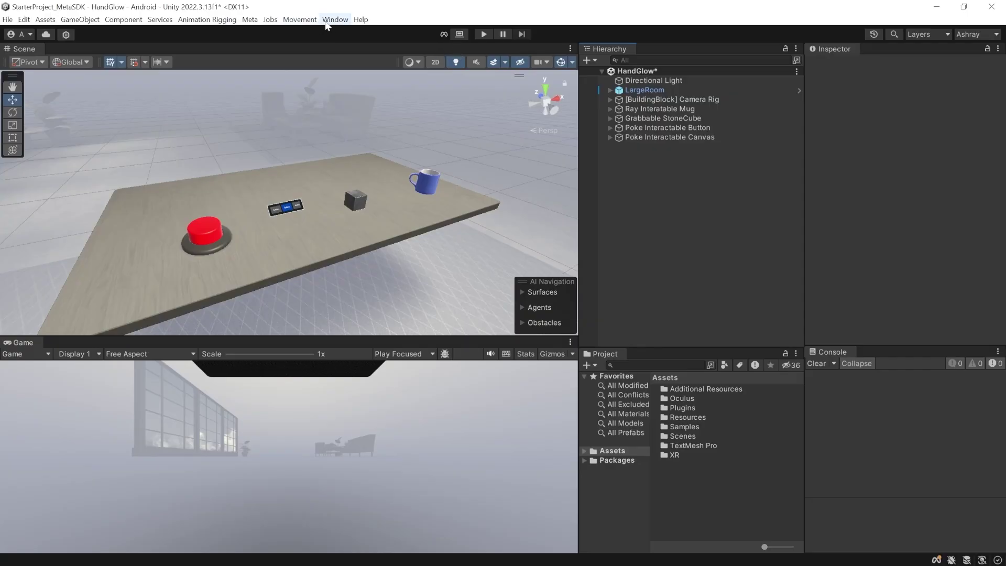
- Check the Meta XR SDK in the Package Manager, then close Project Settings
left_click(330, 20)
left_click(358, 129)
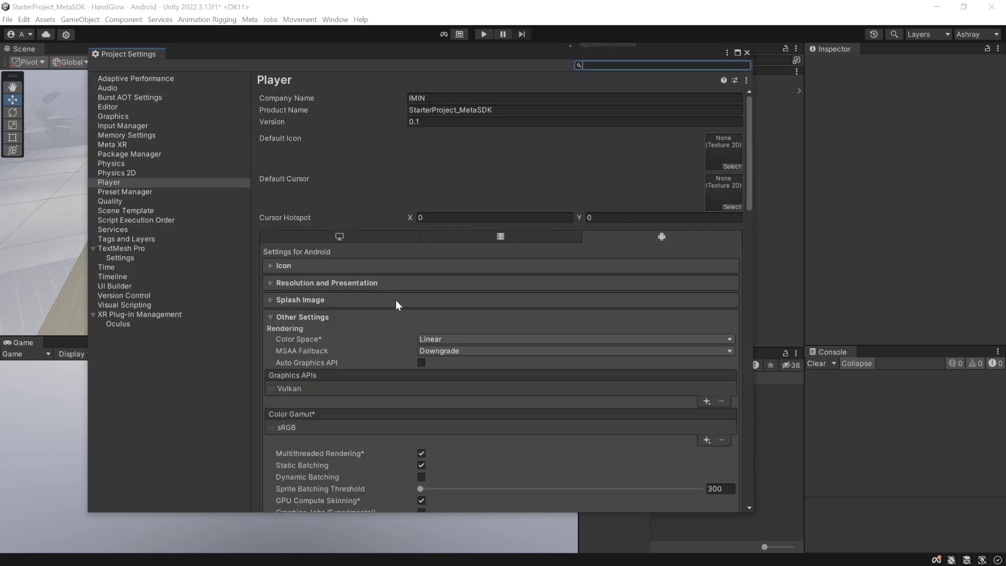
scroll(433, 260, "down", 10)
scroll(433, 260, "down", 15)
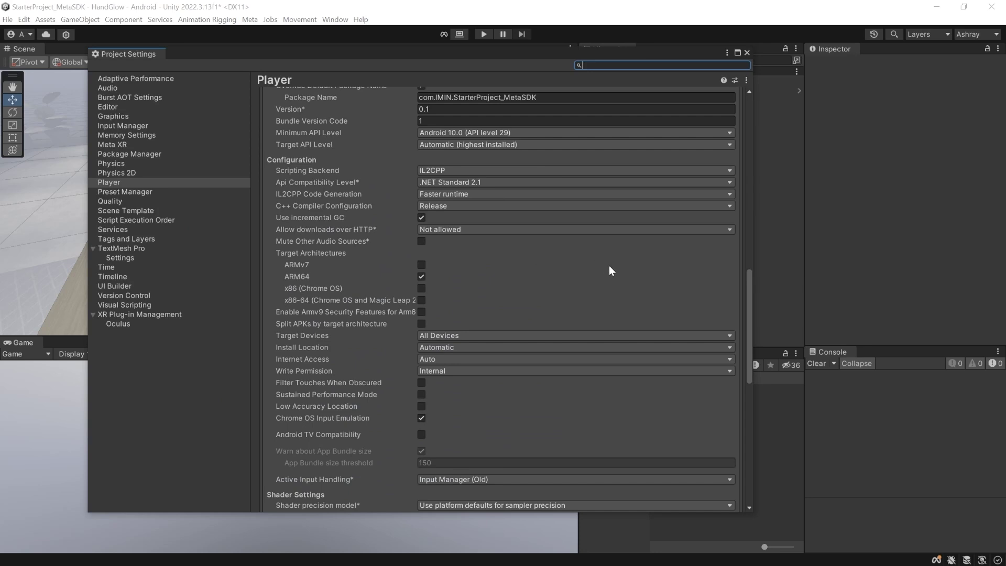
left_click(748, 53)
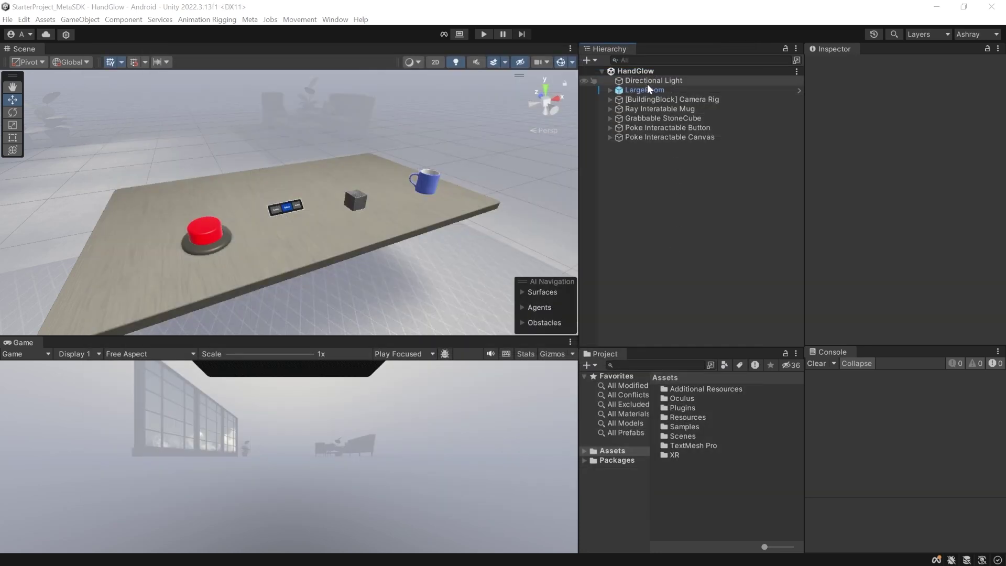
- Expand Camera Rig, TrackingSpace, Interaction, Hand Interactions, LeftHand and RightHand in the Hierarchy
left_click(609, 100)
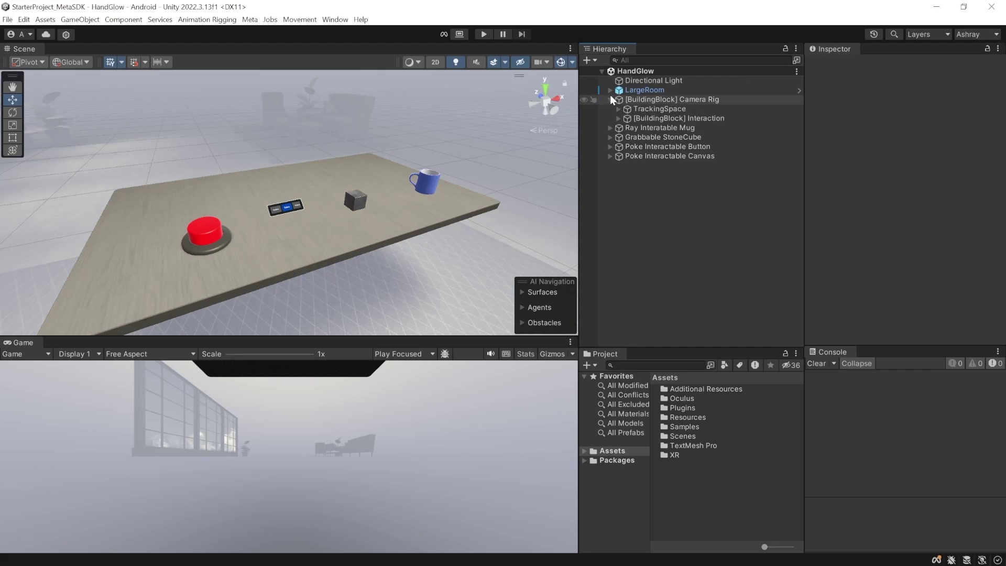
left_click(619, 109)
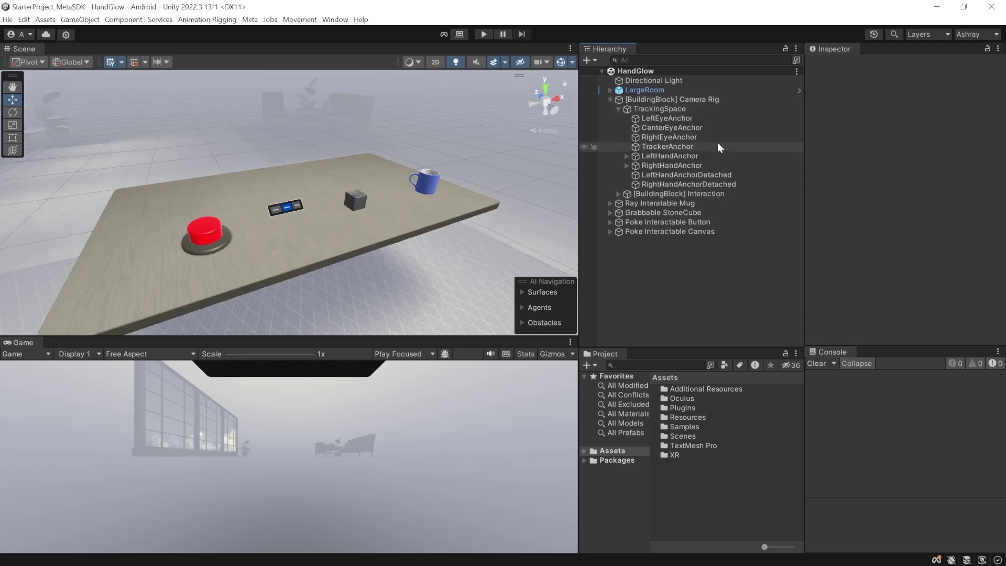
left_click(617, 193)
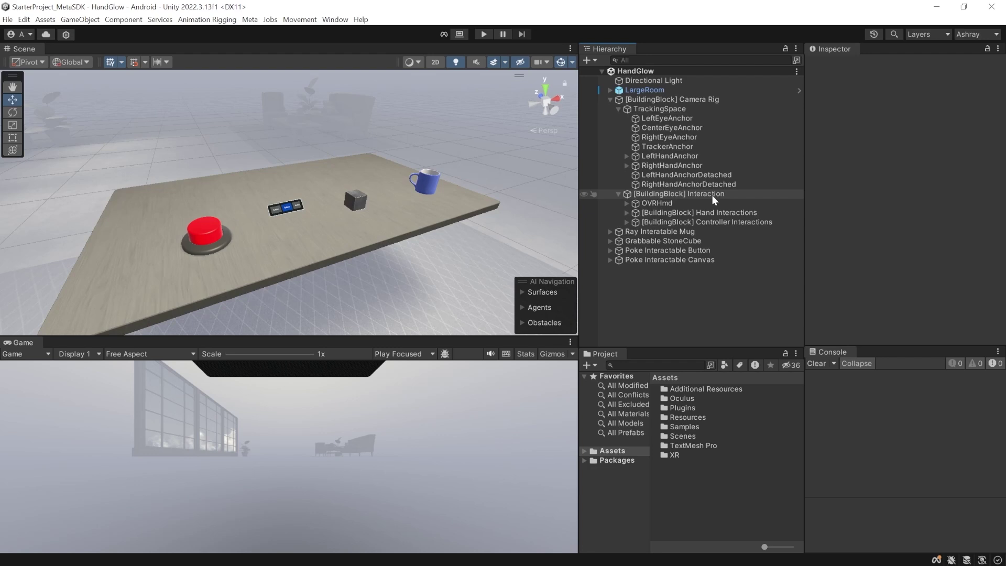
left_click(626, 213)
left_click(635, 222)
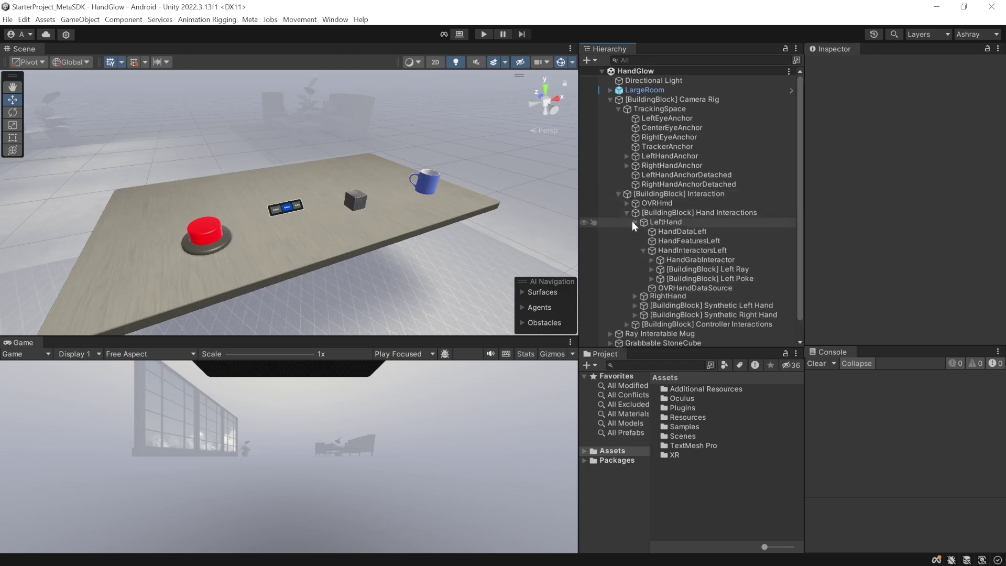
left_click(634, 298)
scroll(633, 298, "down", 3)
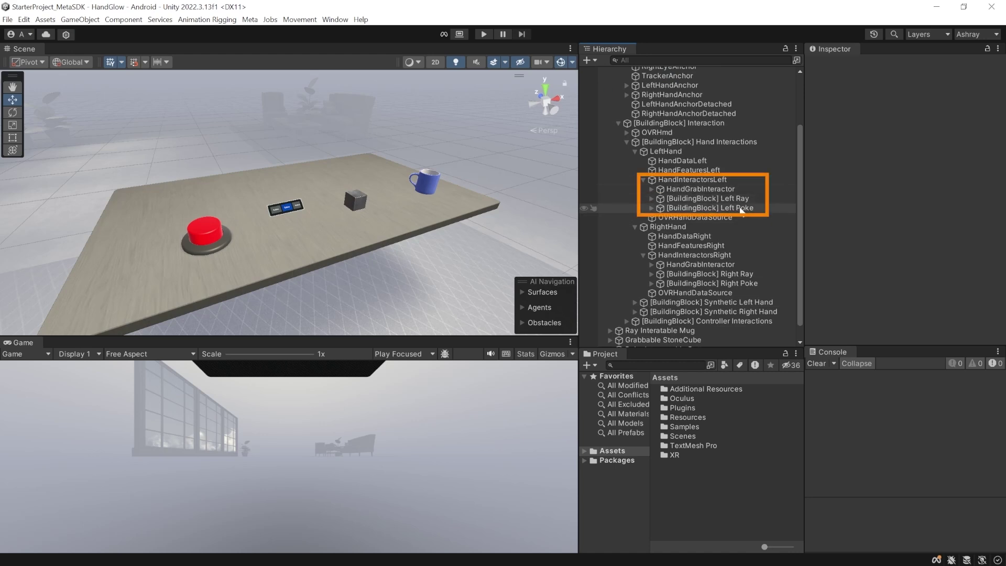
scroll(740, 207, "down", 1)
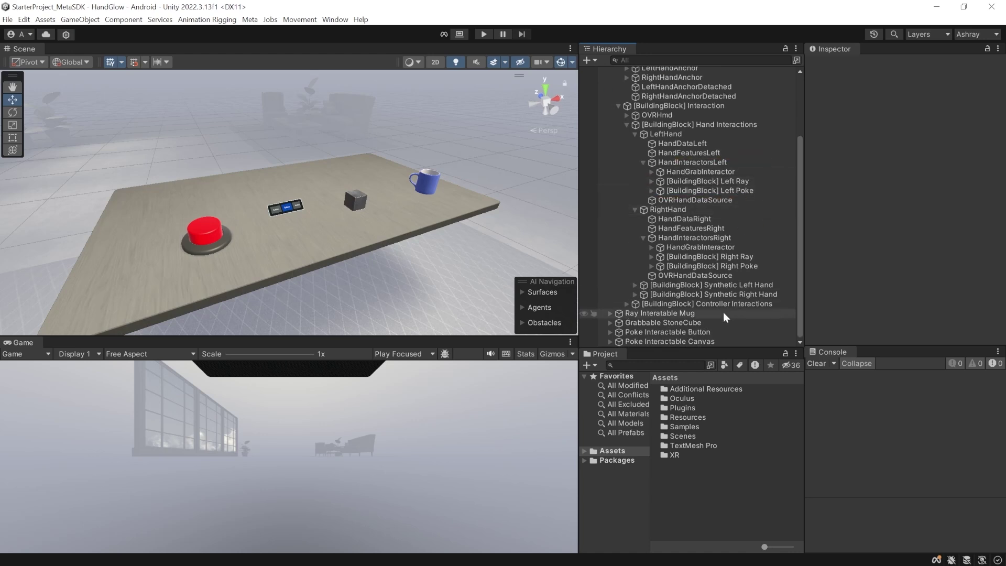
- Inspect the Ray Interatable Mug, Grabbable StoneCube, Poke Interactable Button and Poke Interactable Canvas
left_click(671, 314)
left_click(662, 325)
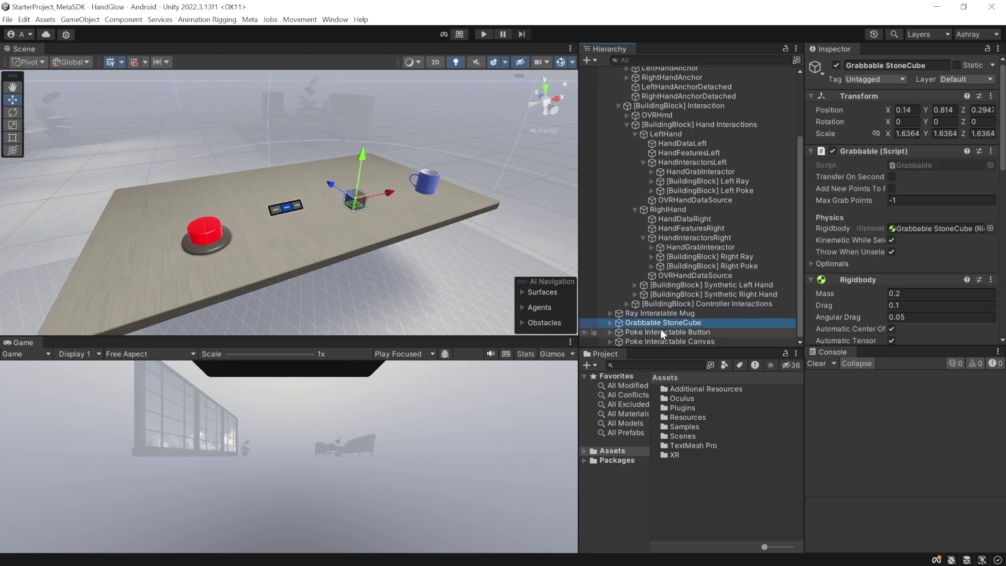
left_click(658, 332)
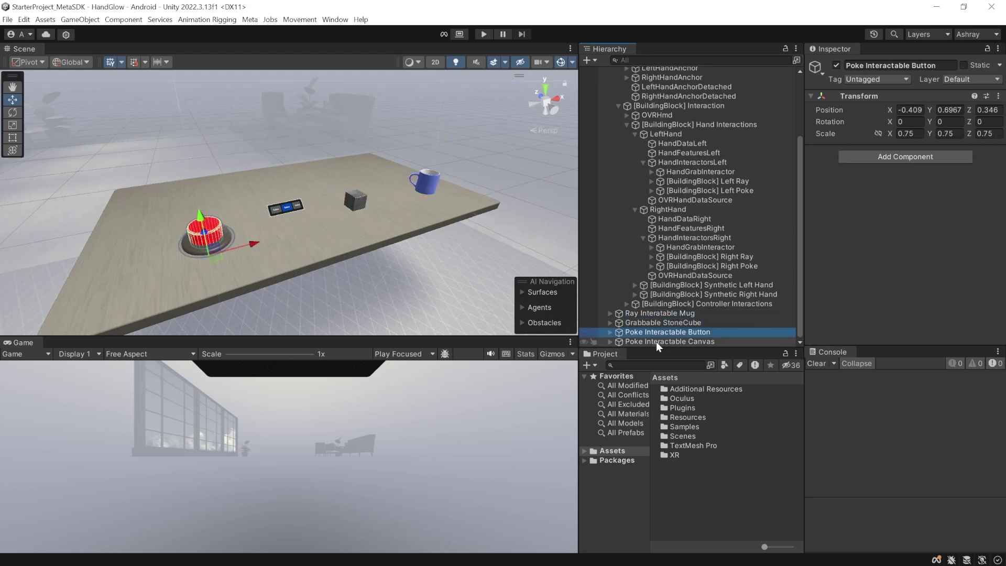
left_click(656, 342)
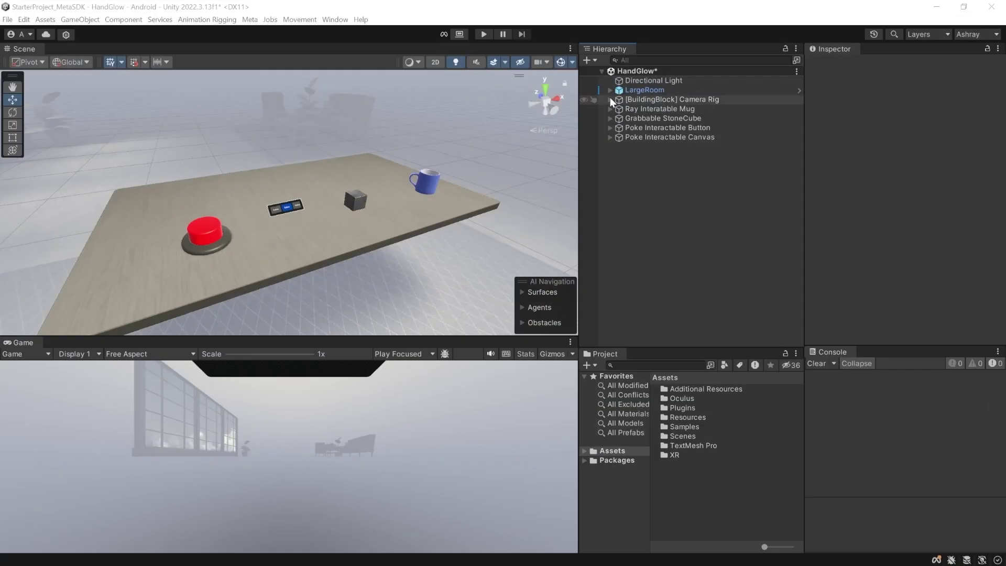
- Drill into LeftHand > HandGrabInteractor > Visuals and select its HandGrabGlow
left_click(610, 99)
left_click(619, 118)
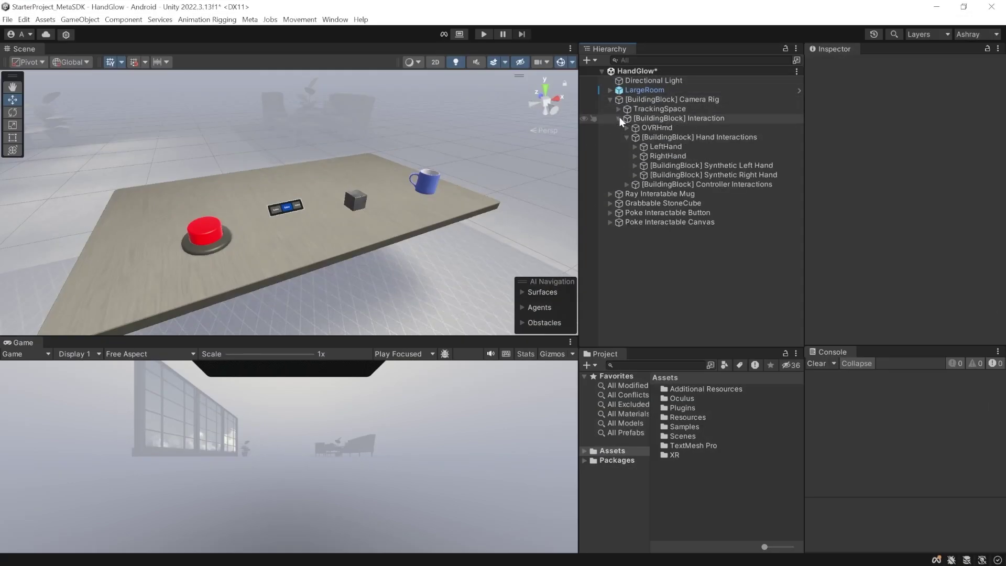
left_click(634, 146)
left_click(634, 222)
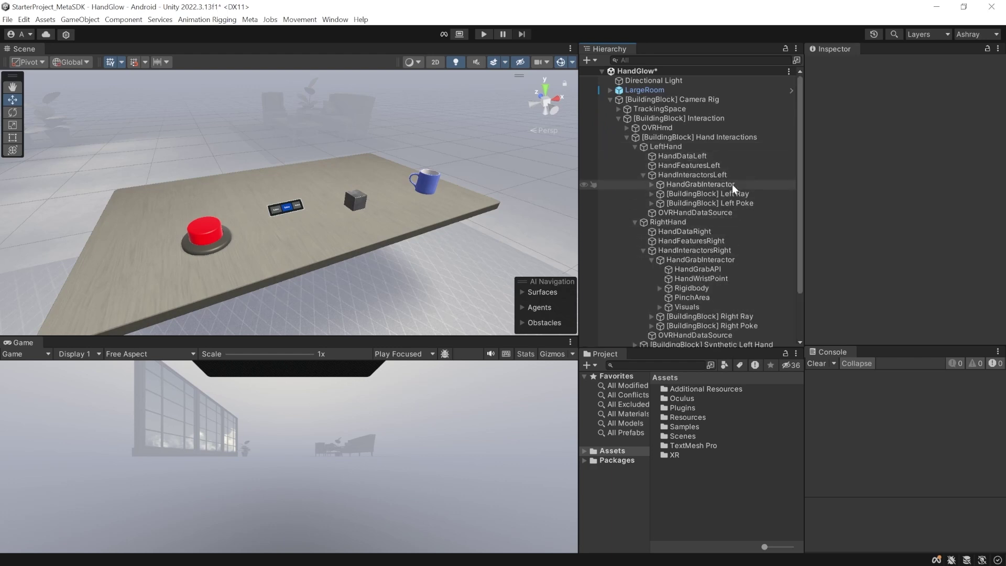
left_click(650, 184)
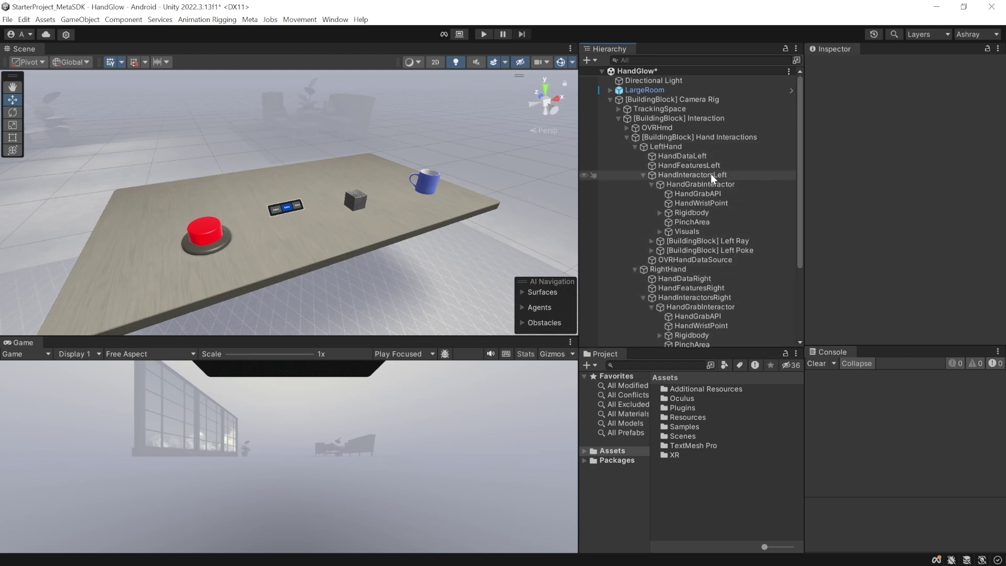
left_click(659, 232)
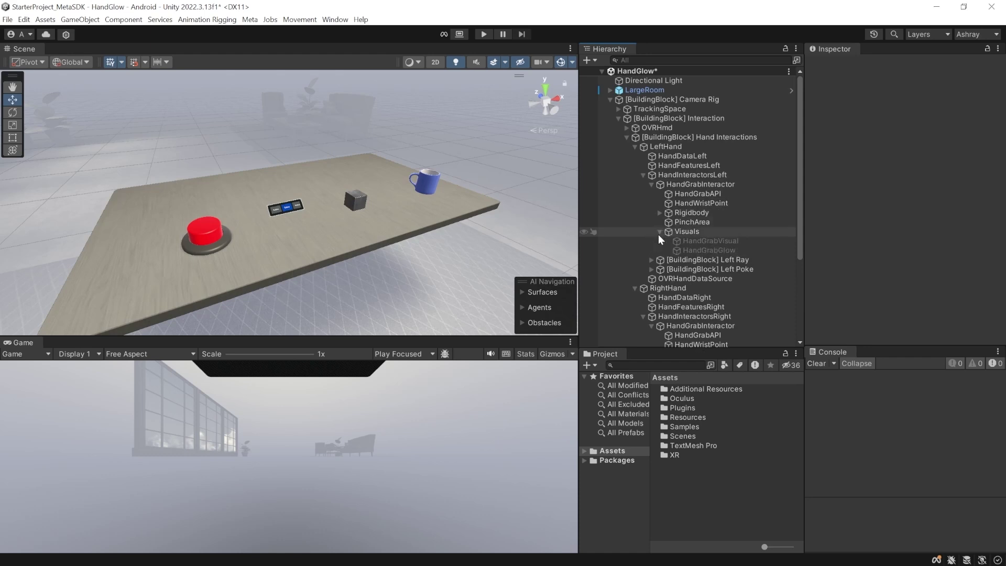
left_click(695, 252)
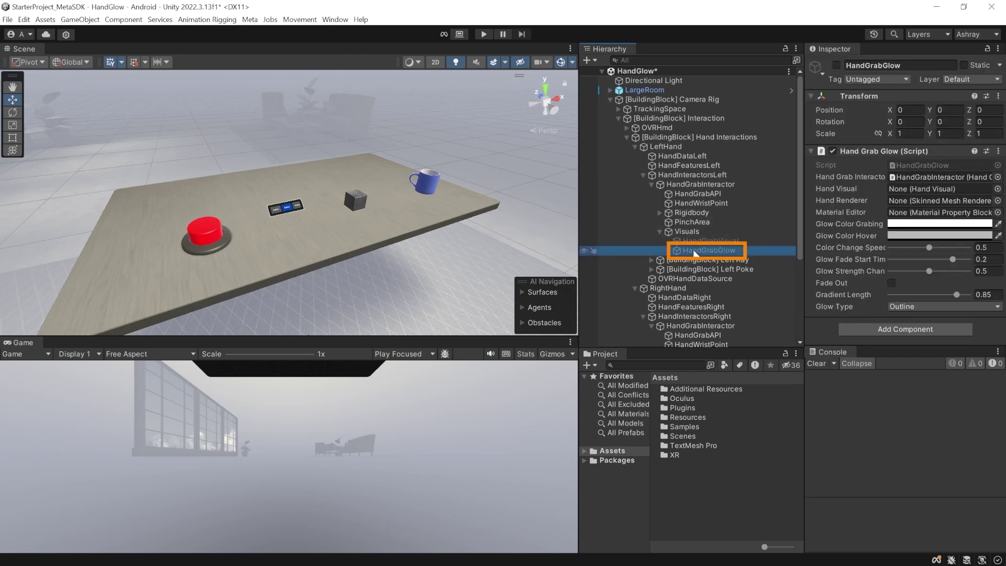
- Activate the left HandGrabGlow and locate the right hand's HandGrabGlow under its Visuals
left_click(837, 66)
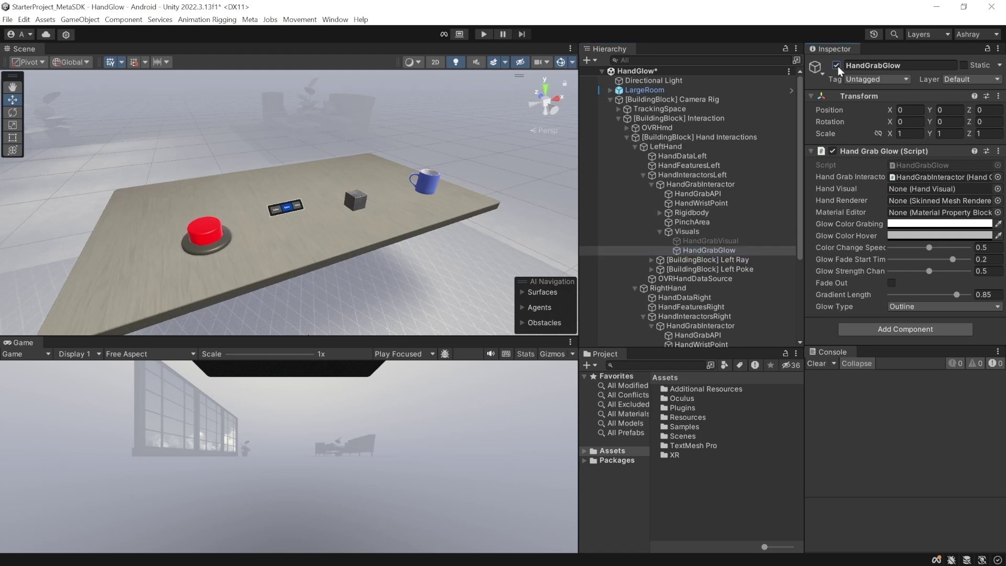
scroll(740, 200, "down", 5)
left_click(659, 247)
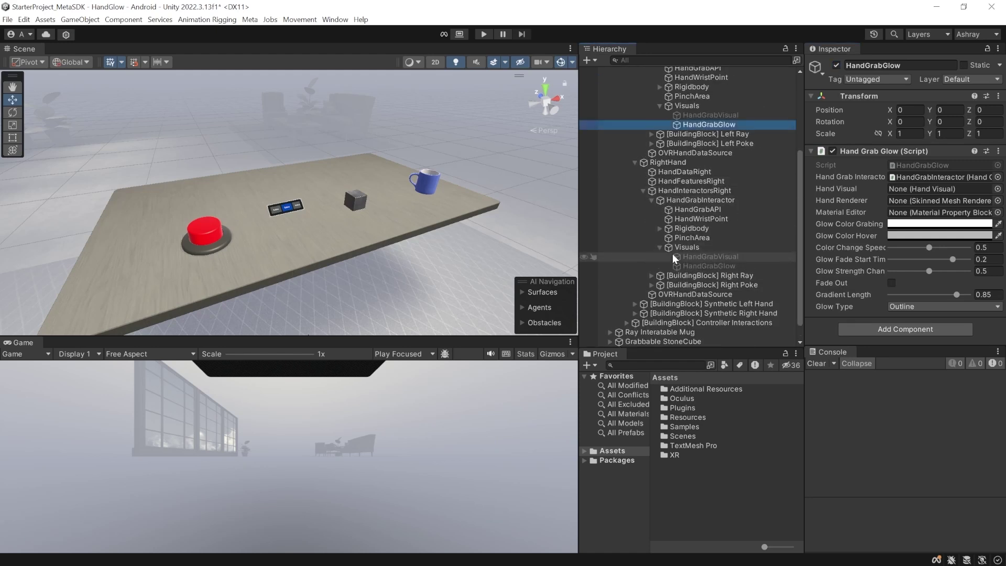
left_click(723, 257)
left_click(733, 266)
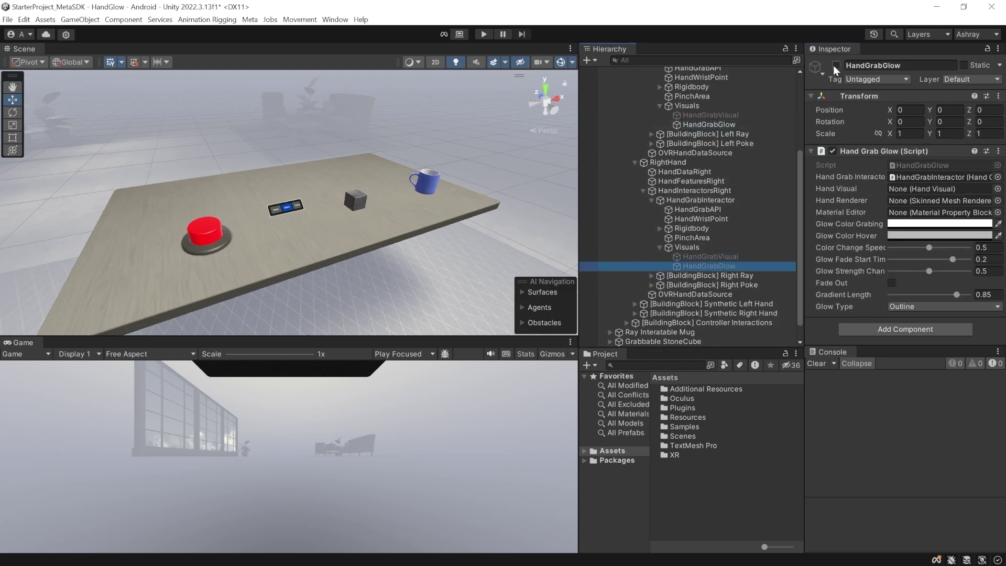
key("ctrl+z")
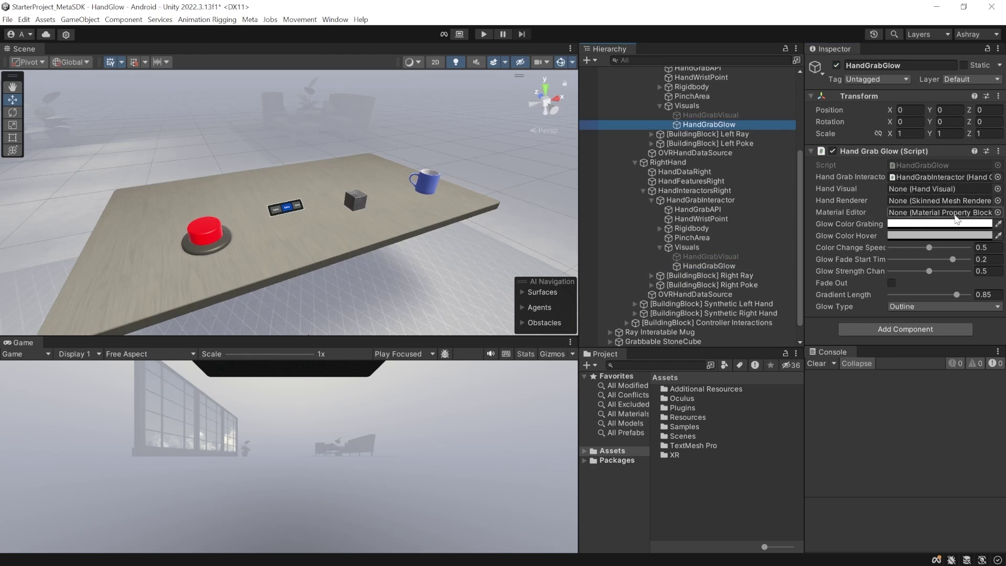
- Expand the Synthetic Left Hand and Synthetic Right Hand in the Hierarchy
scroll(740, 256, "down", 2)
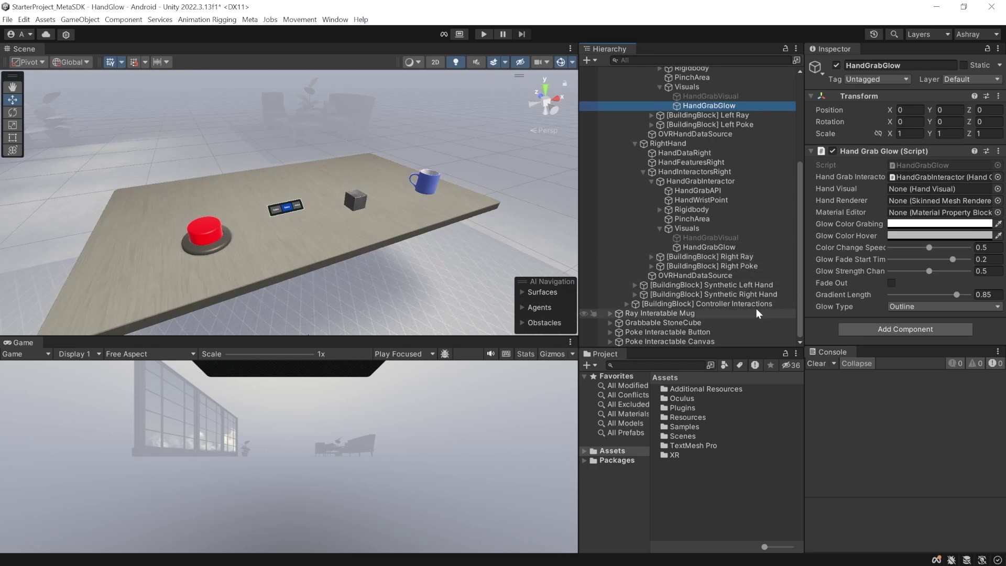
left_click(634, 285)
left_click(635, 332)
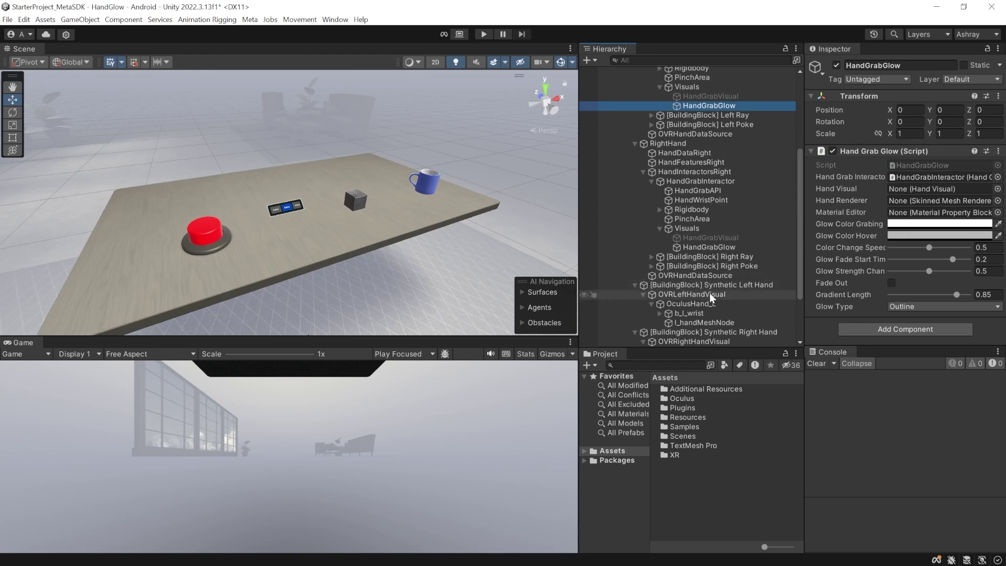
- Link the left HandGrabGlow to OVRLeftHandVisual, with l_handMeshNode as Hand Renderer and Material Editor
left_click_drag(710, 298, 938, 188)
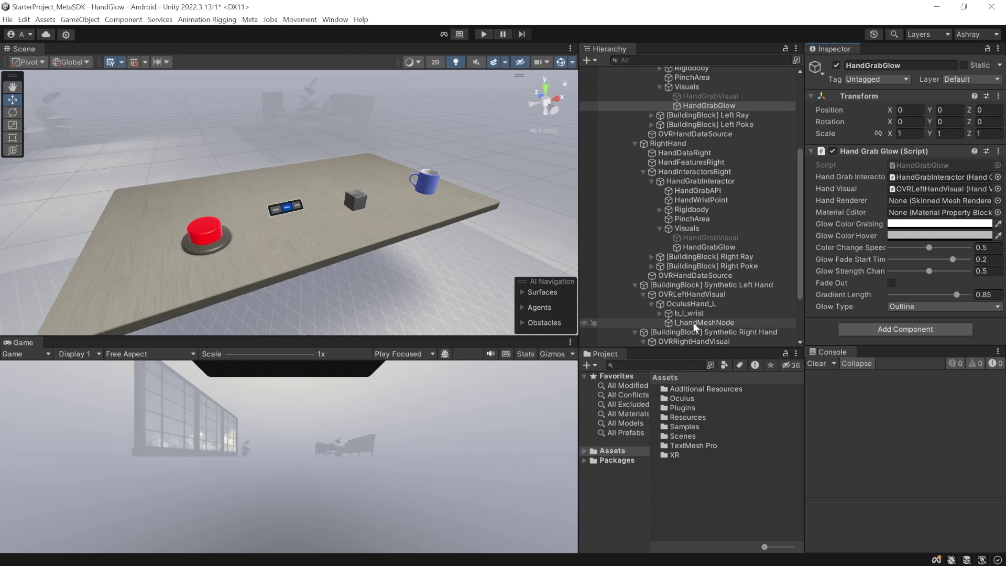
left_click_drag(693, 322, 923, 204)
left_click_drag(712, 325, 920, 215)
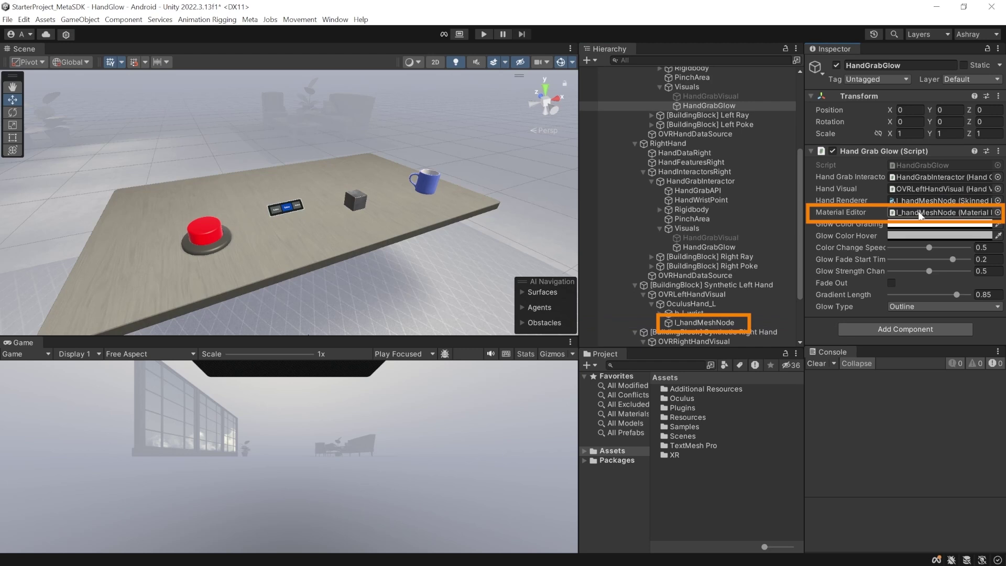
- Assign OVRRightHandVisual as Hand Visual and r_handMeshNode as Hand Renderer on the right HandGrabGlow
left_click(693, 247)
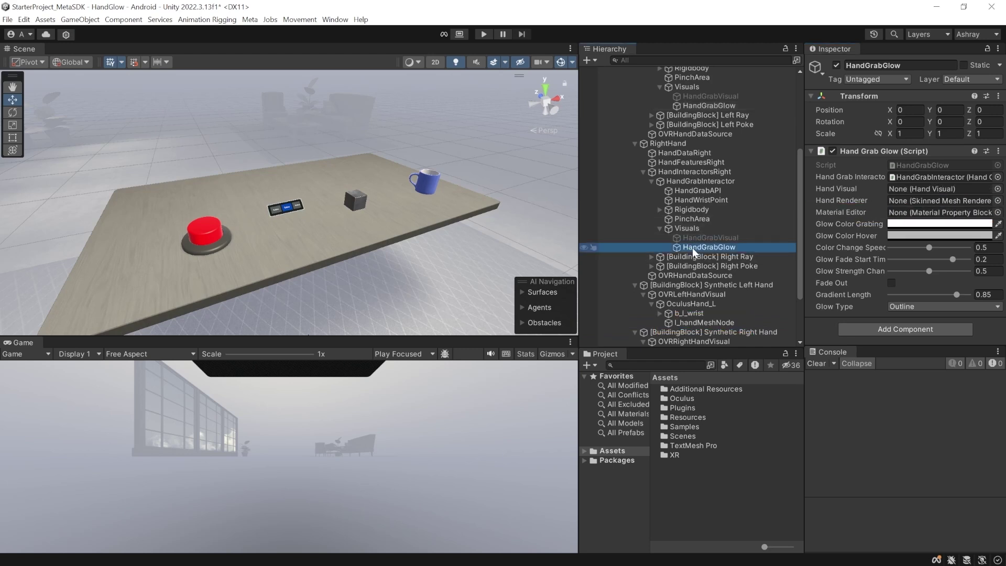
scroll(718, 291, "down", 3)
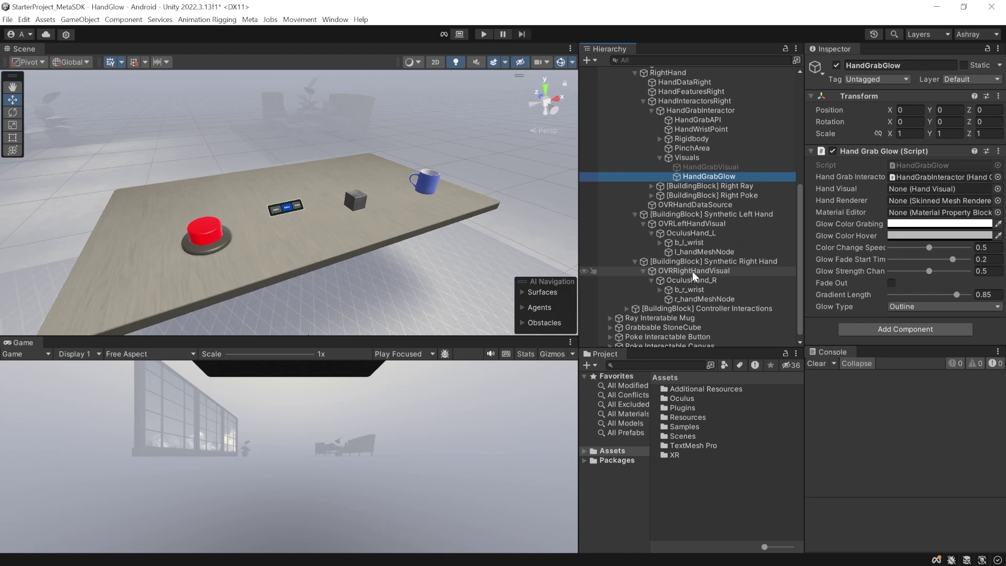
left_click_drag(691, 271, 926, 184)
left_click_drag(726, 297, 926, 216)
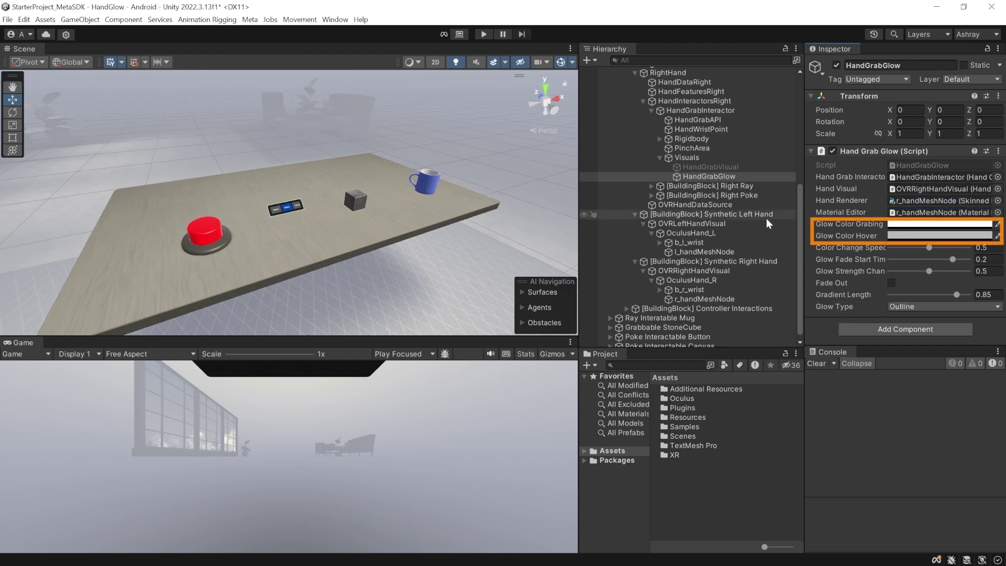
scroll(734, 221, "up", 3)
- Select both HandGrabGlow objects and set Glow Color Grabing to bright green
left_click(702, 105)
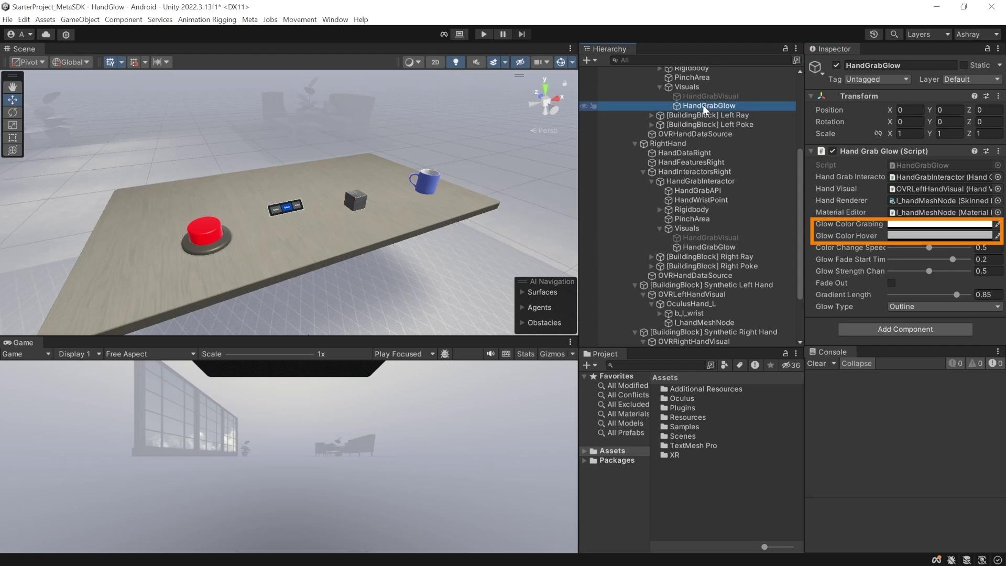
left_click(718, 247, "ctrl")
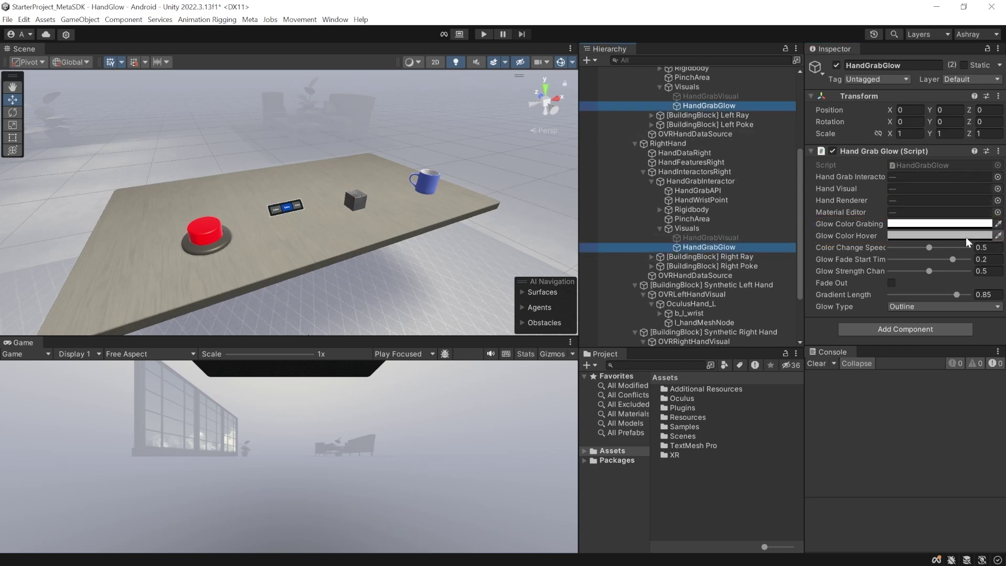
left_click(914, 224)
left_click(925, 266)
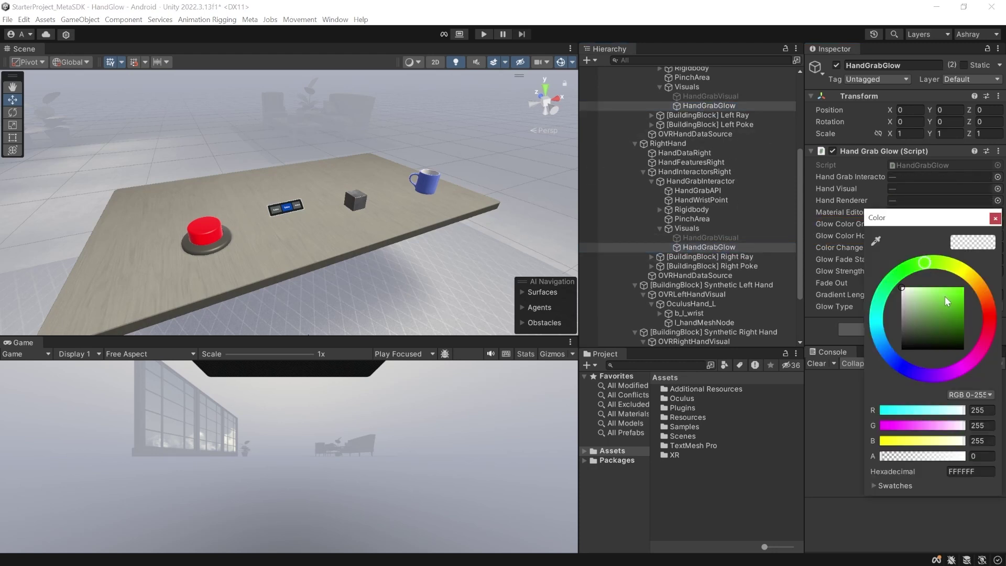
left_click_drag(944, 297, 956, 288)
left_click(996, 219)
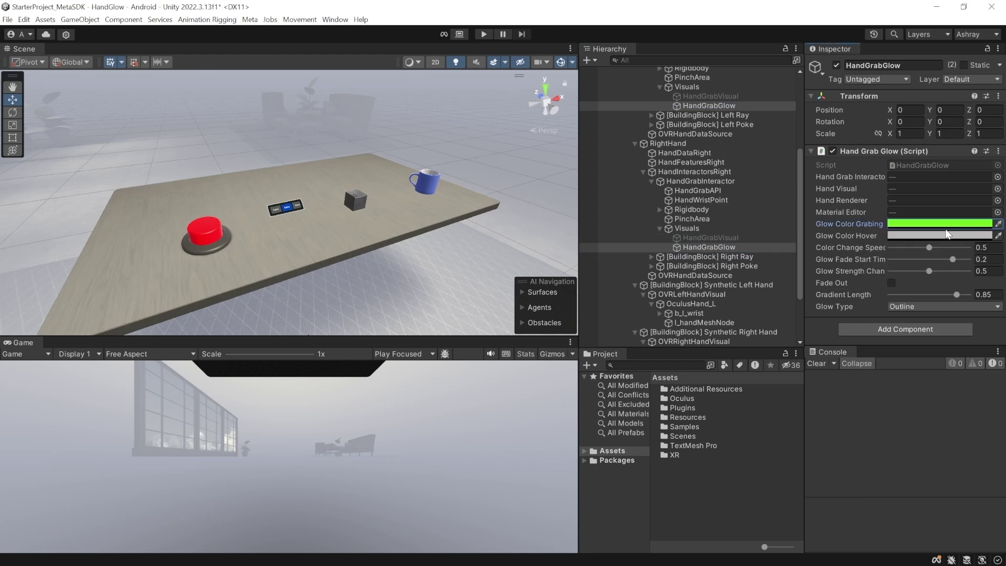
- Set Glow Color Hover to light blue and Glow Type to Fill, then enter Play mode
left_click(936, 236)
left_click(880, 341)
left_click(936, 303)
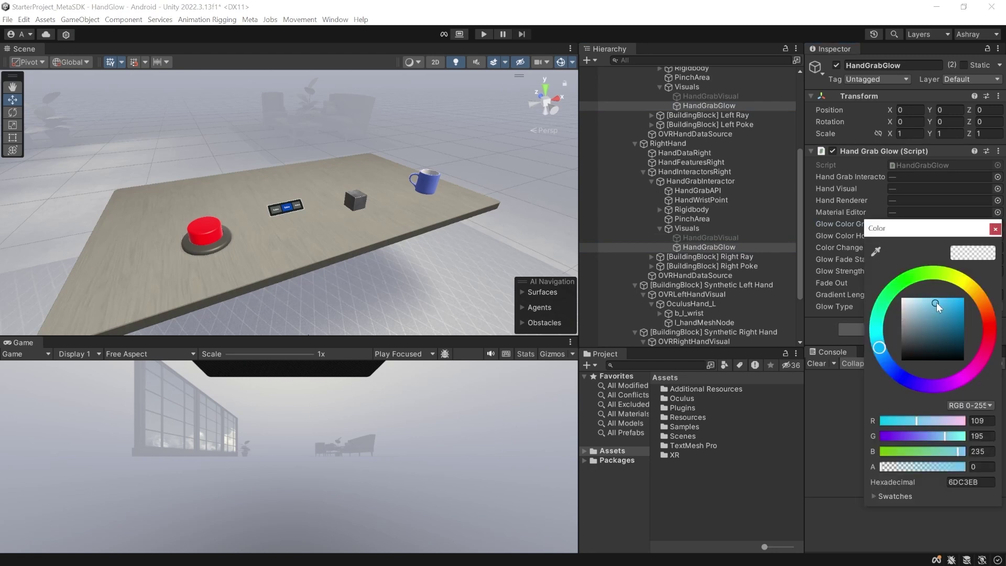
left_click(995, 229)
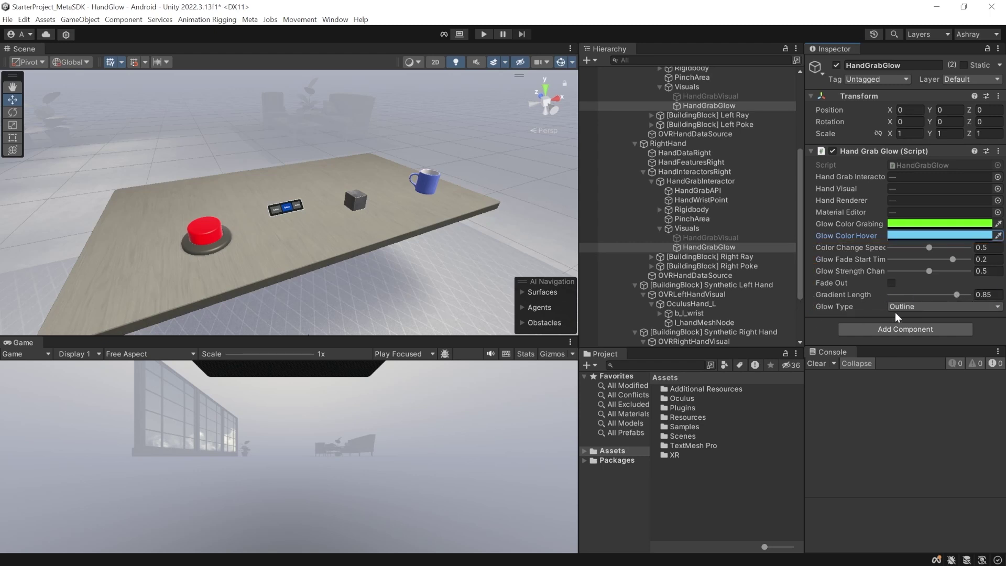
left_click(914, 307)
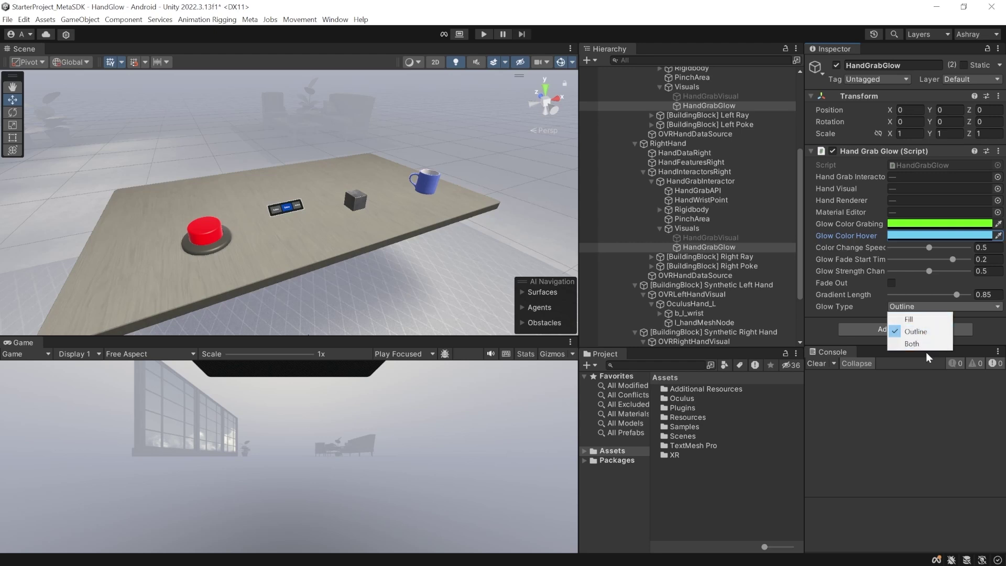
left_click(912, 320)
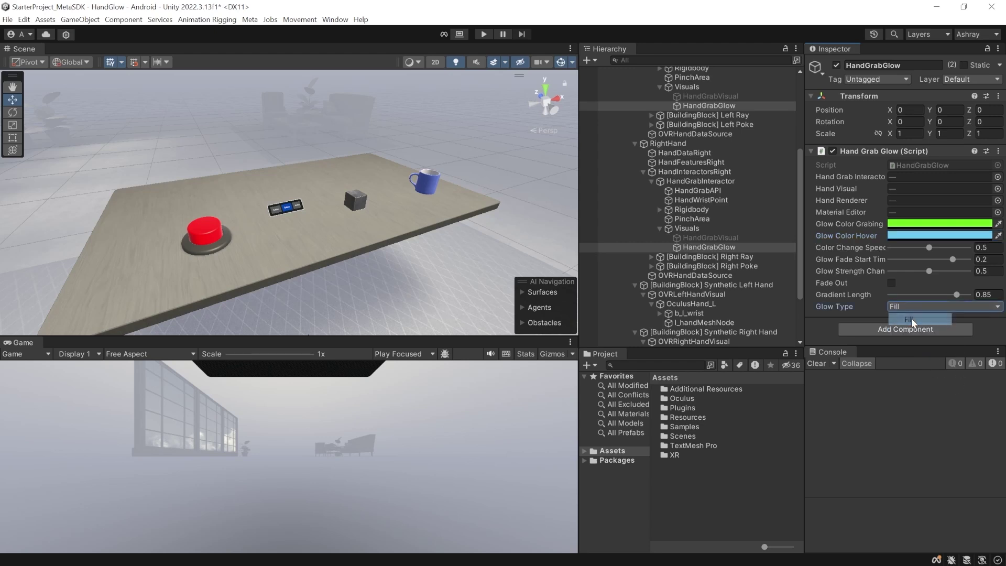
left_click(485, 34)
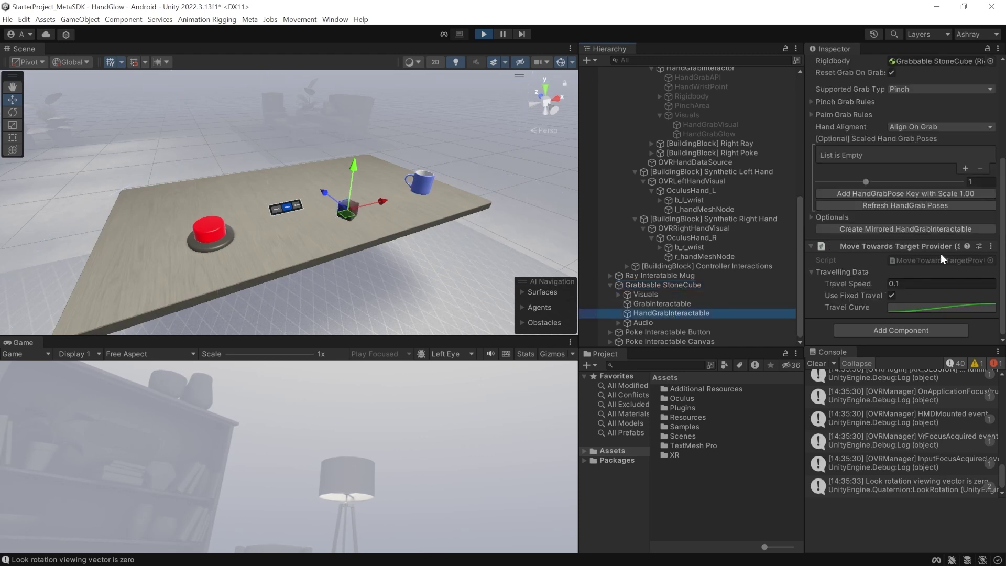
- Set the stone cube's Middle, Ring and Max pinch grab rules to Ignored
scroll(941, 254, "up", 2)
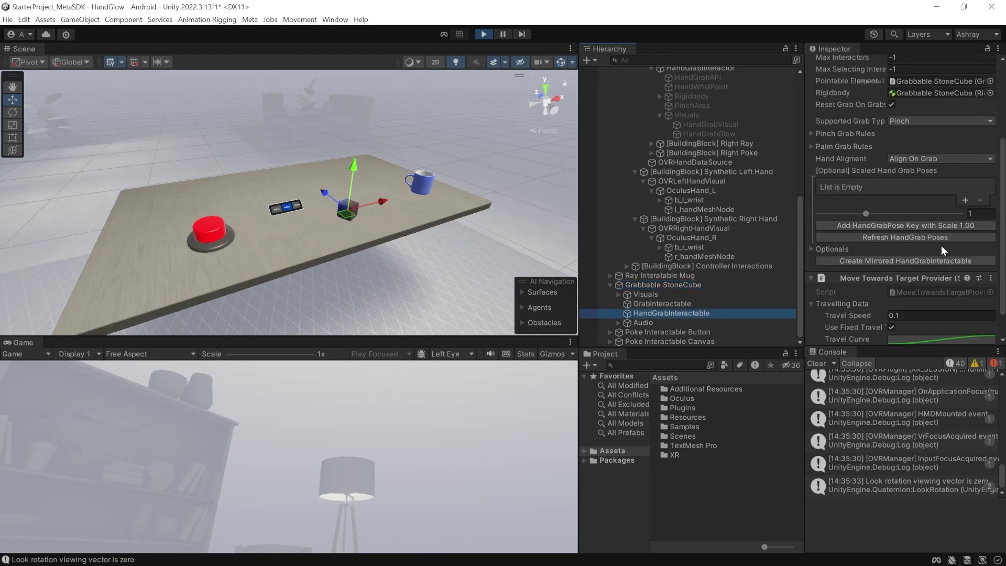
left_click(932, 125)
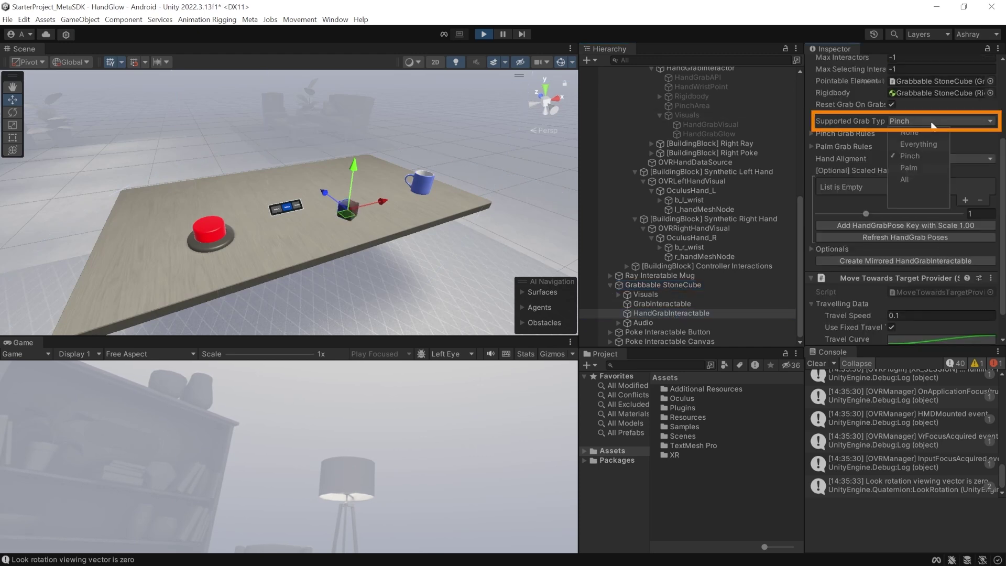
left_click(813, 133)
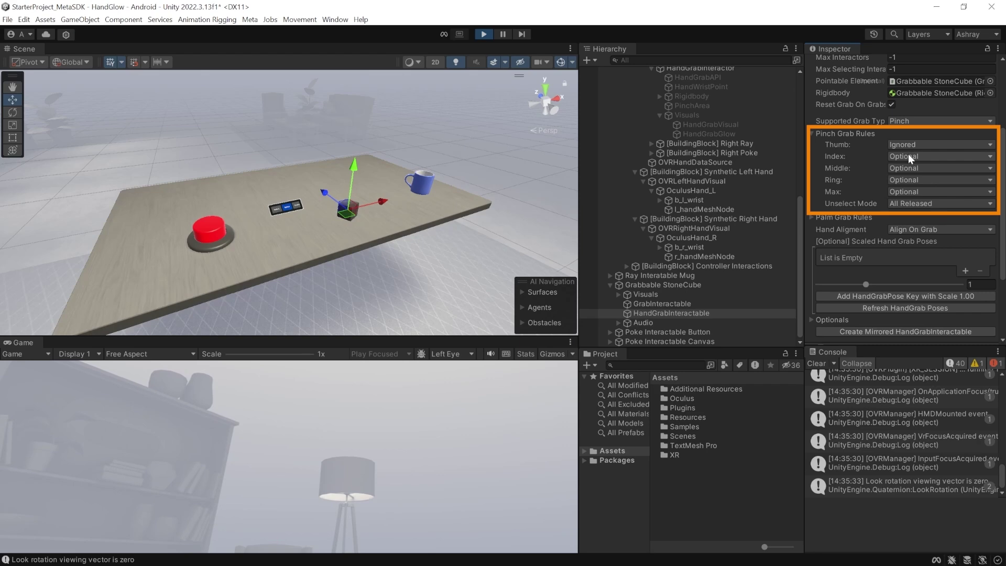
left_click(910, 168)
left_click(911, 182)
left_click(908, 179)
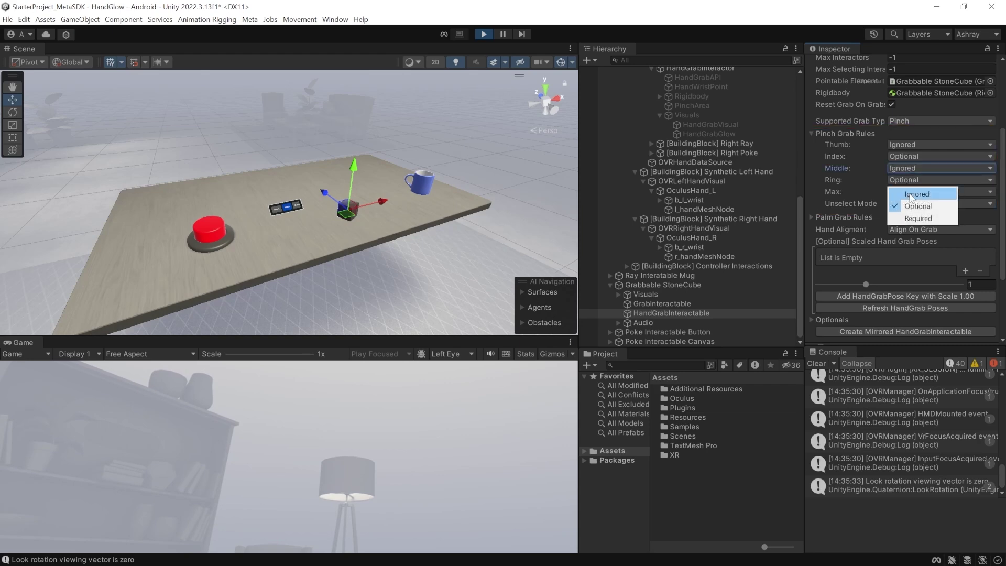
left_click(910, 195)
left_click(909, 191)
left_click(917, 206)
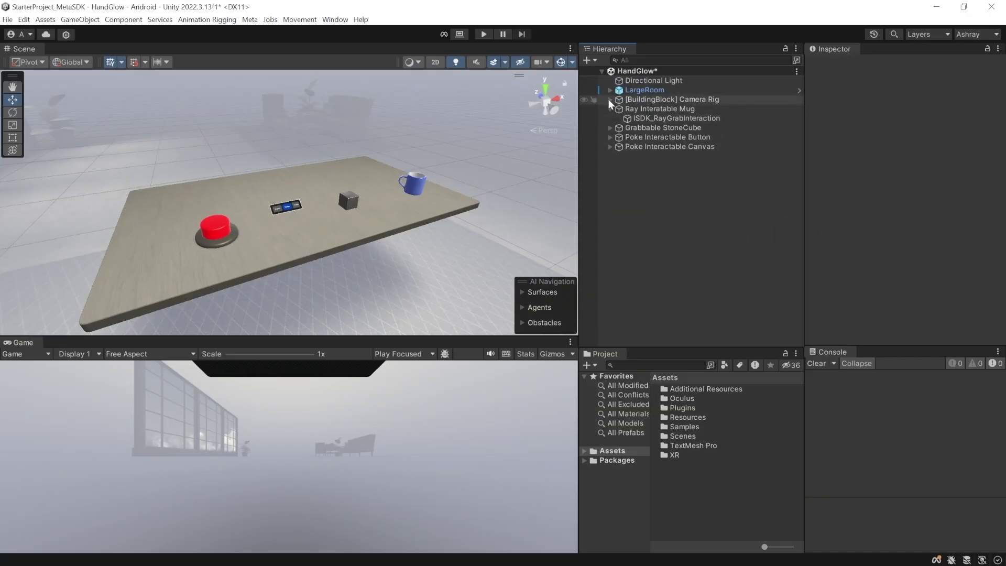
- Activate HandRayPinchGlow under LeftHand > Left Ray > Visuals
left_click(609, 99)
left_click(619, 118)
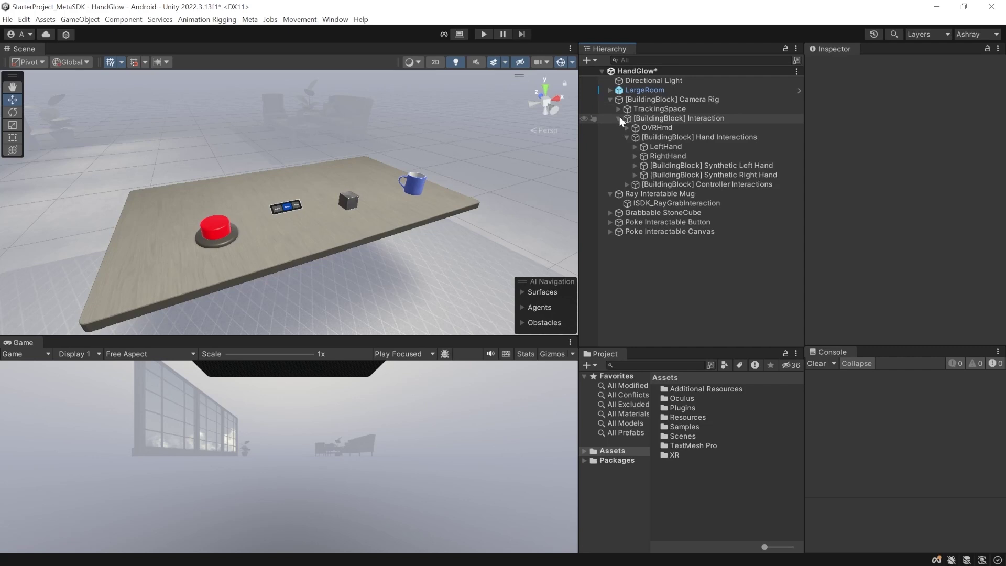
left_click(635, 146)
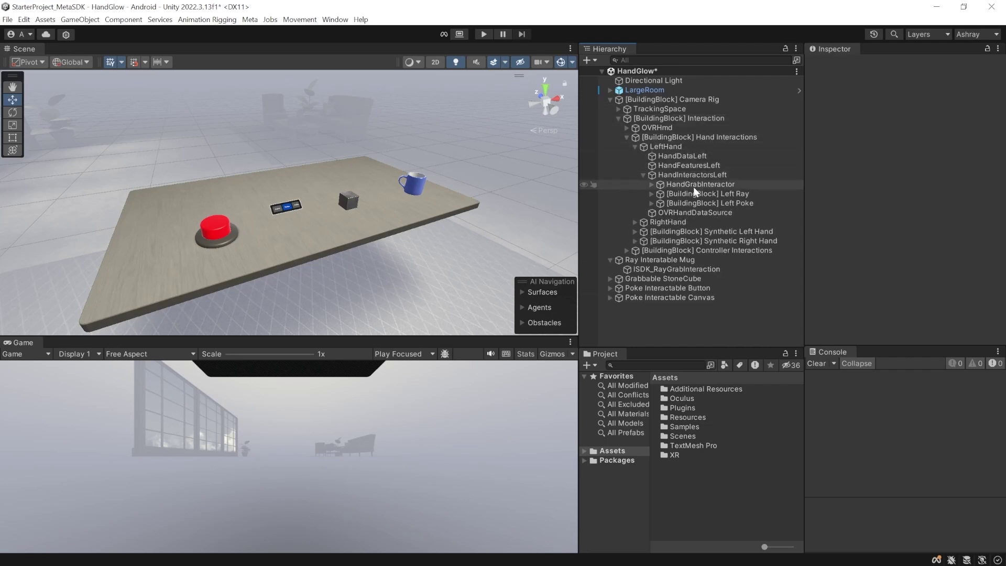
left_click(651, 194)
left_click(659, 221)
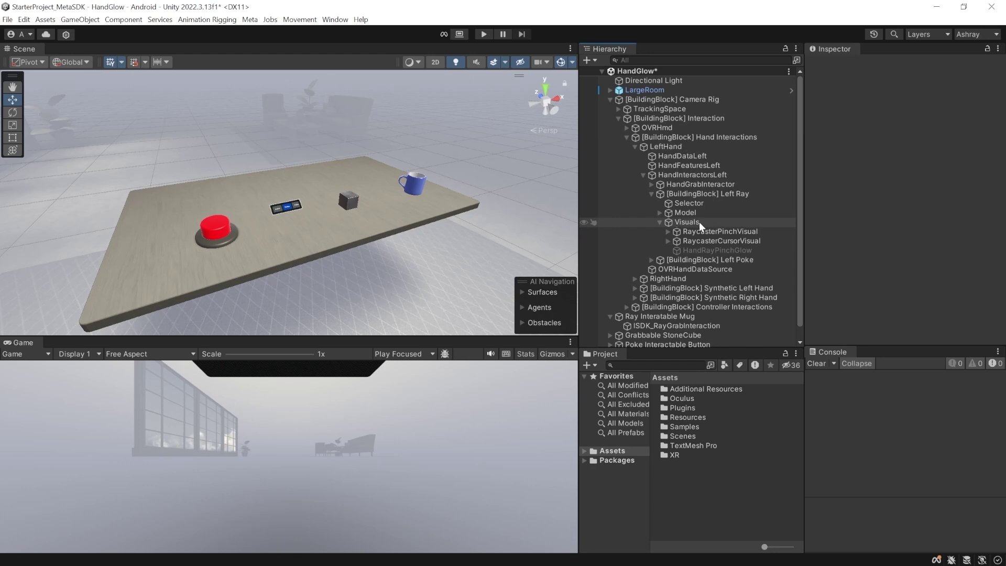
left_click(712, 250)
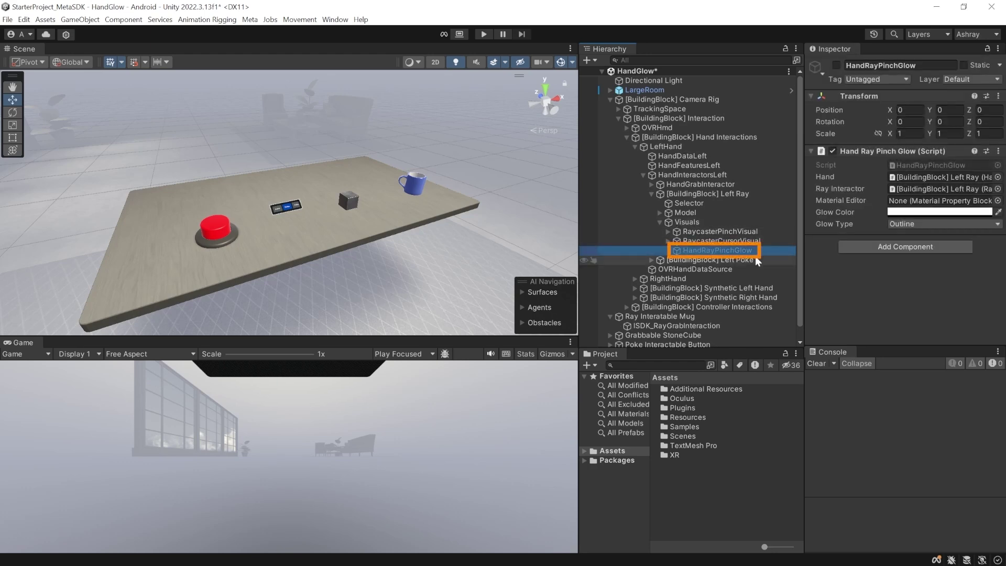
left_click(836, 64)
- Assign l_handMeshNode as the pinch glow's Material Editor and set its Glow Color to red
scroll(680, 225, "down", 1)
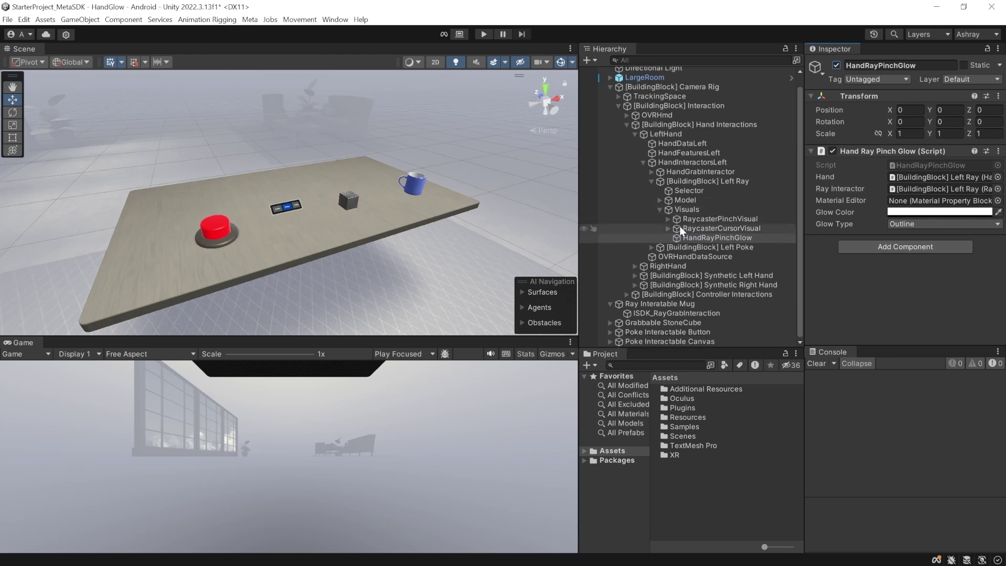
left_click(634, 274)
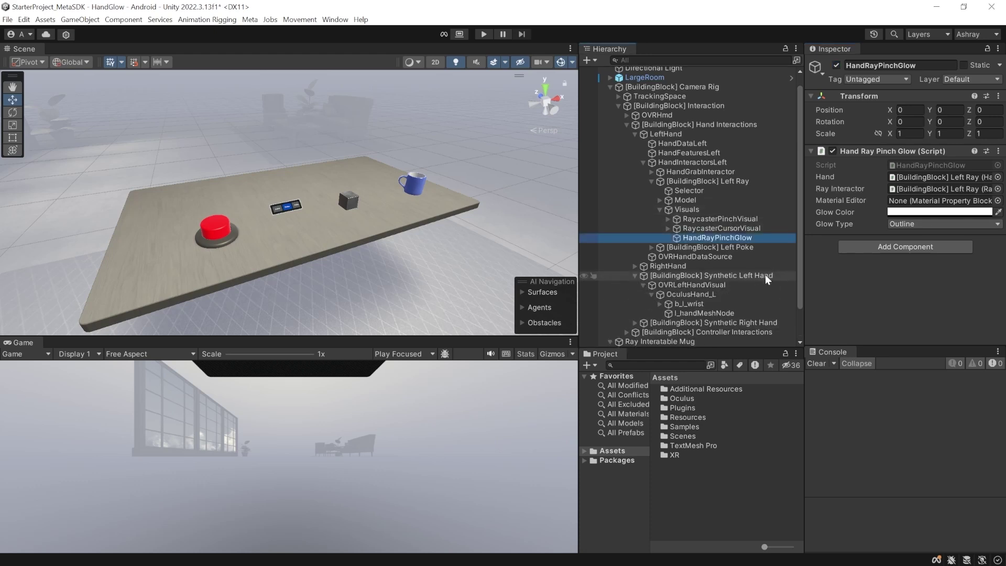
left_click_drag(697, 312, 930, 201)
left_click(911, 213)
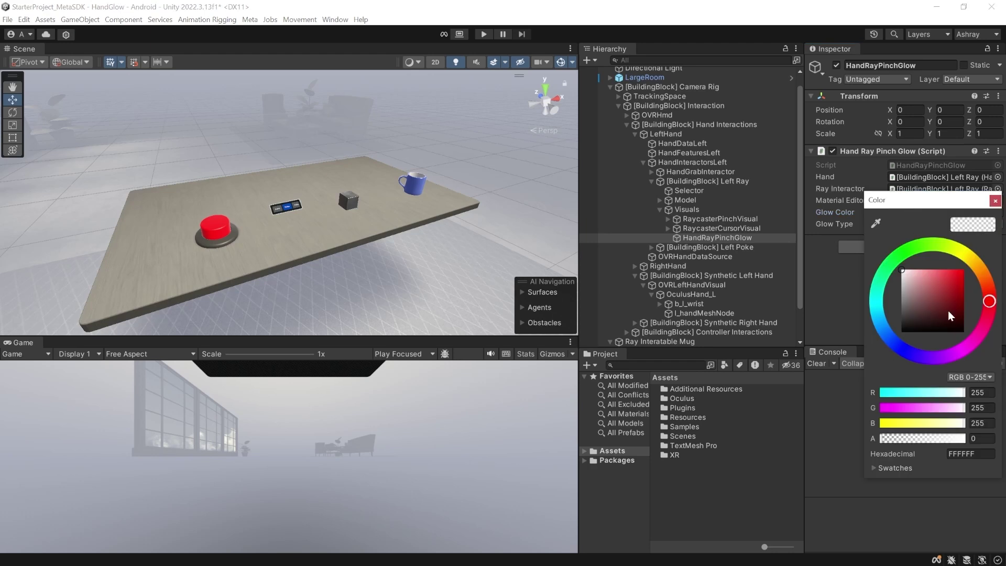
left_click(938, 281)
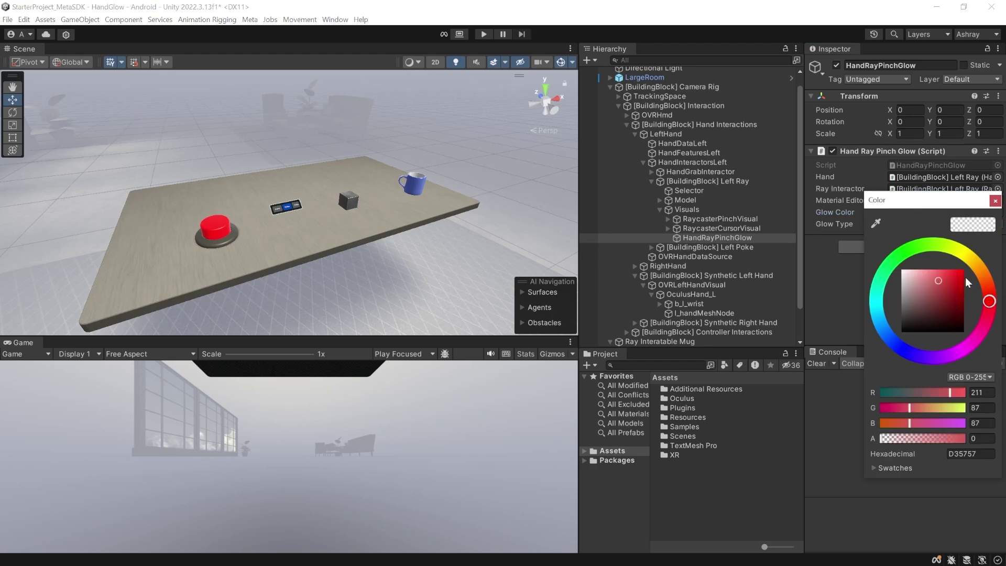
left_click(959, 274)
key("Return")
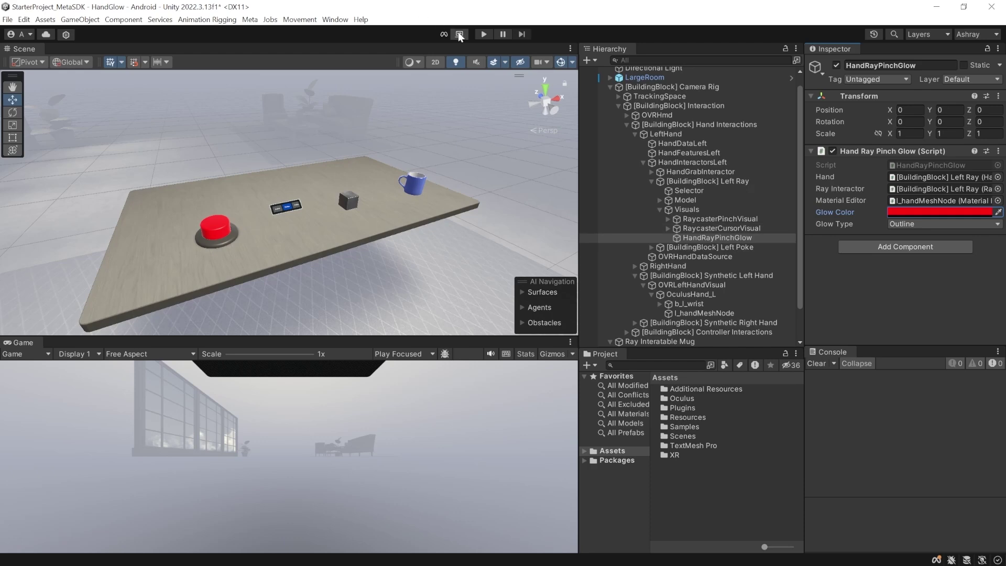
- Enter Play mode to test the red ray-pinch outline glow on the left hand
left_click(483, 35)
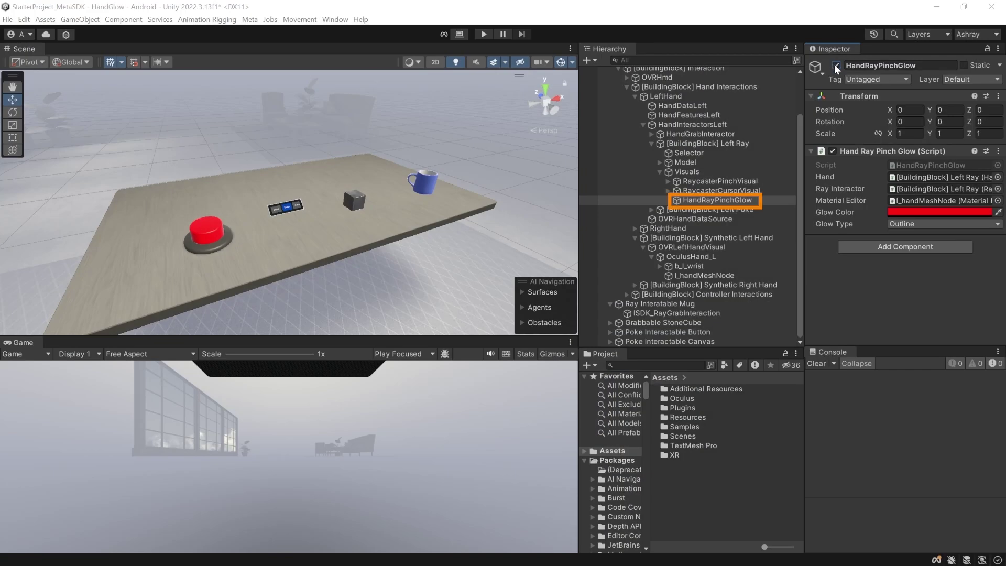
- Disable HandRayPinchGlow and create an empty child named Glow under the Ray Interatable Mug
left_click(835, 65)
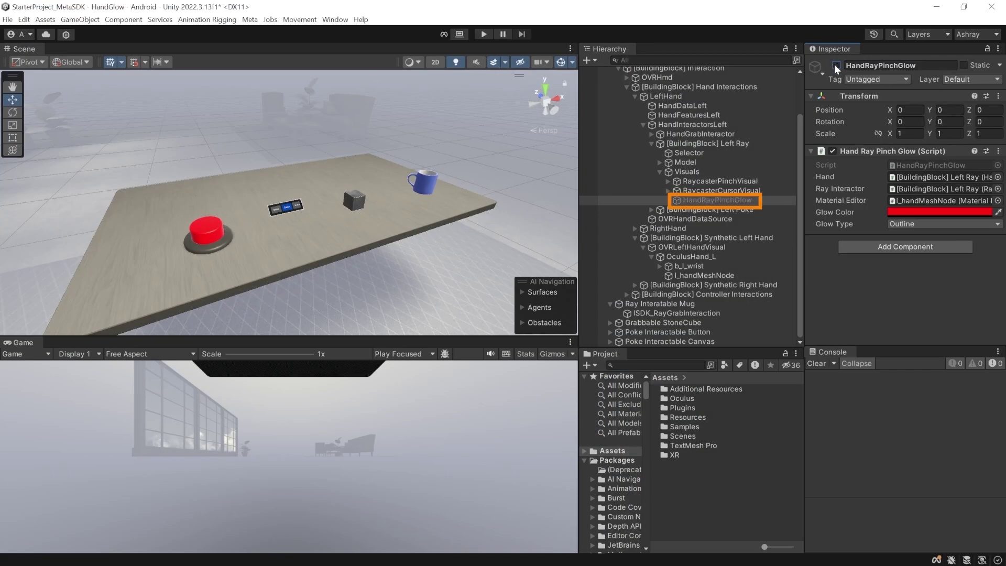
left_click(652, 304)
right_click(652, 304)
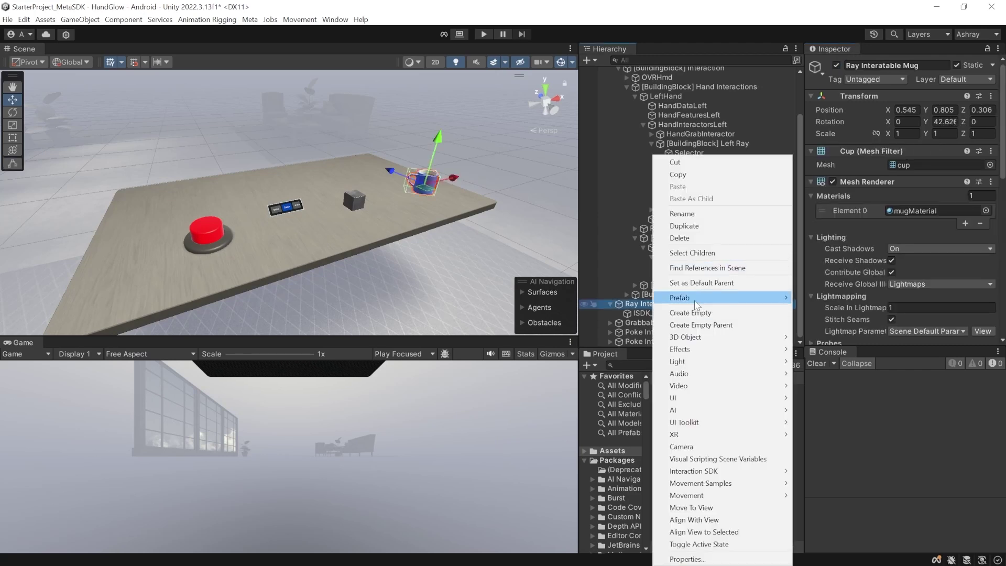
left_click(690, 313)
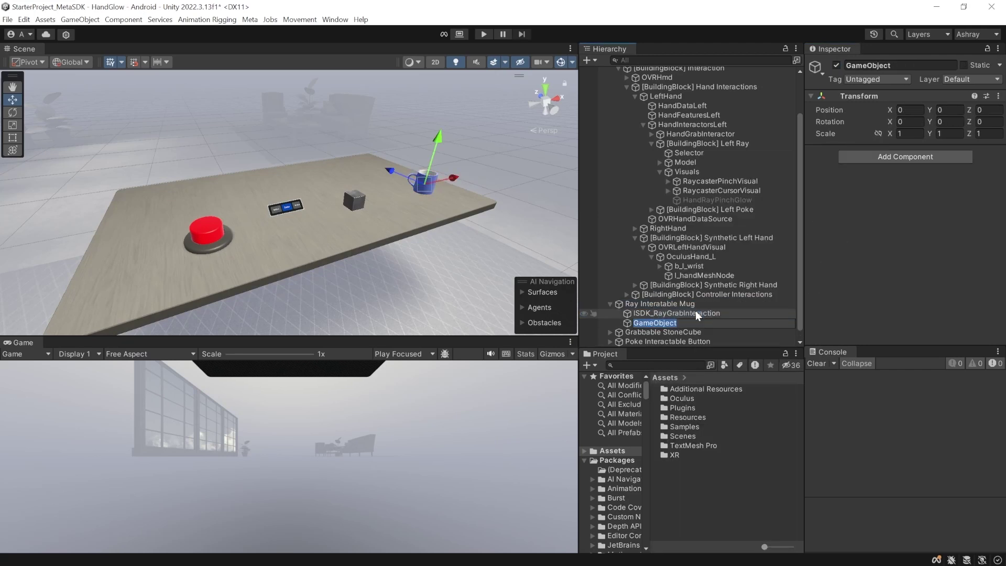
type("Glow")
key("Return")
- Add a Mesh Filter and a Mesh Renderer to Glow
left_click(891, 156)
type("mesh")
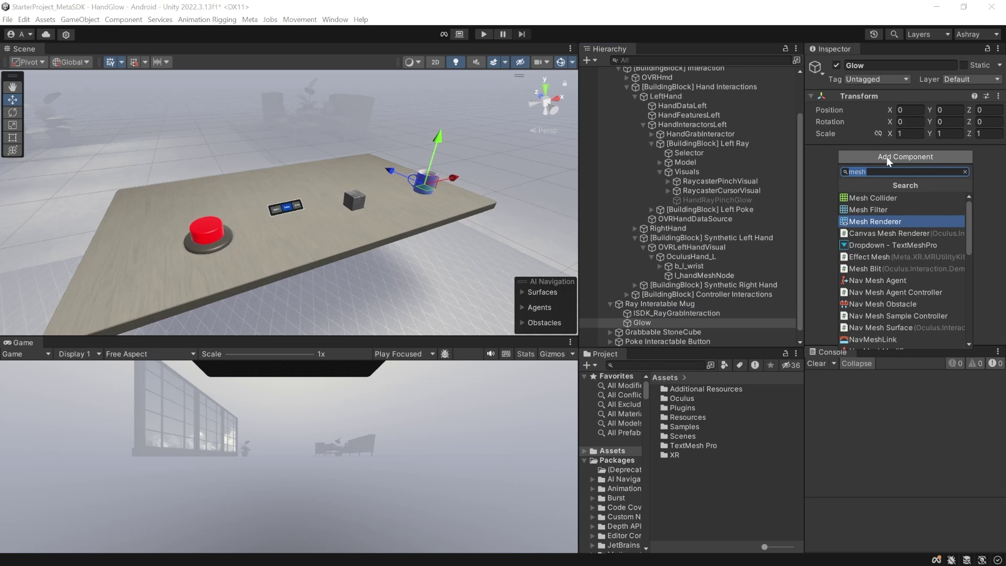
left_click(881, 209)
left_click(892, 187)
left_click(888, 253)
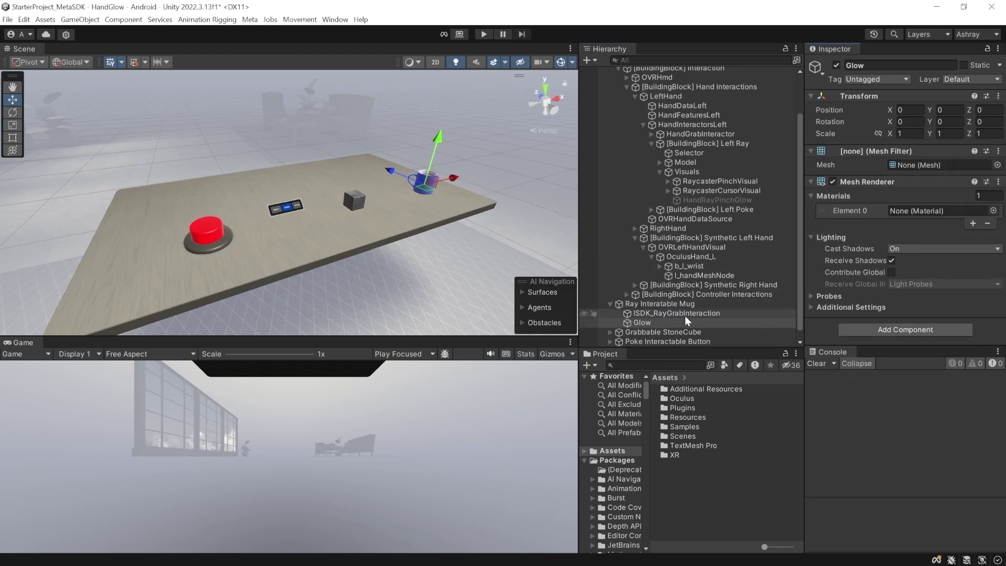
- Copy the mug's Mesh Filter and paste its cup mesh into Glow's Mesh Filter
left_click(662, 305)
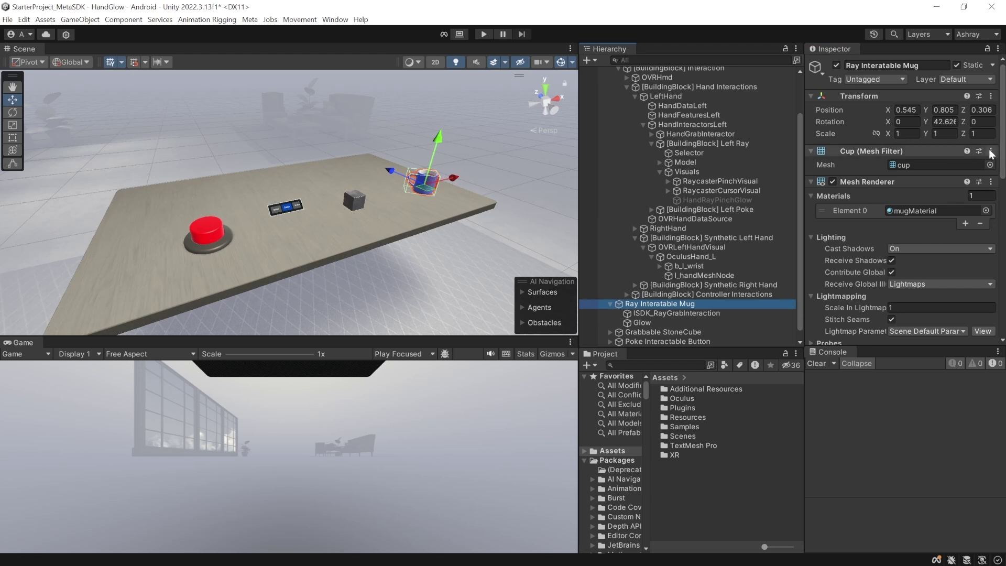
left_click(991, 153)
left_click(922, 240)
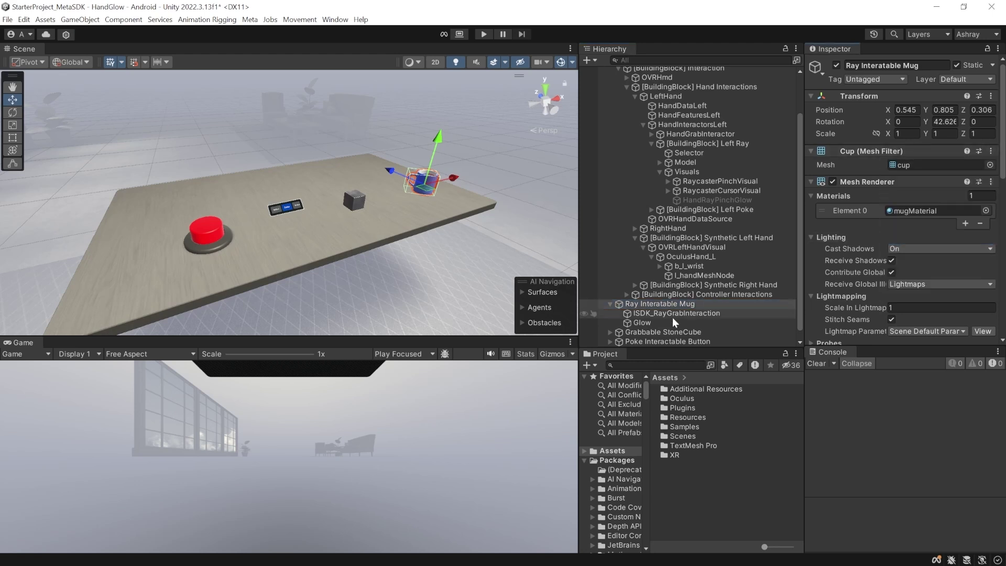
left_click(638, 322)
left_click(998, 151)
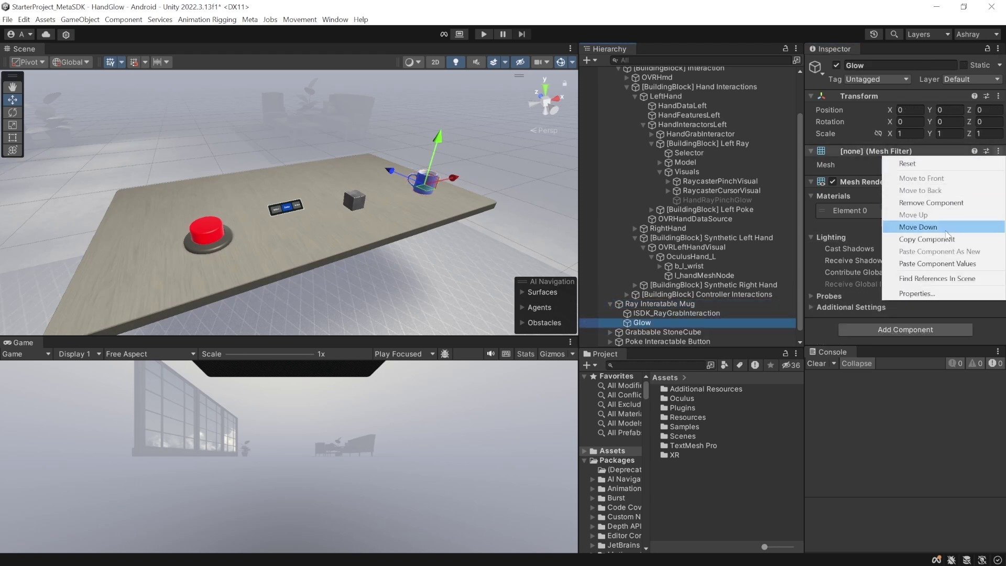
left_click(946, 264)
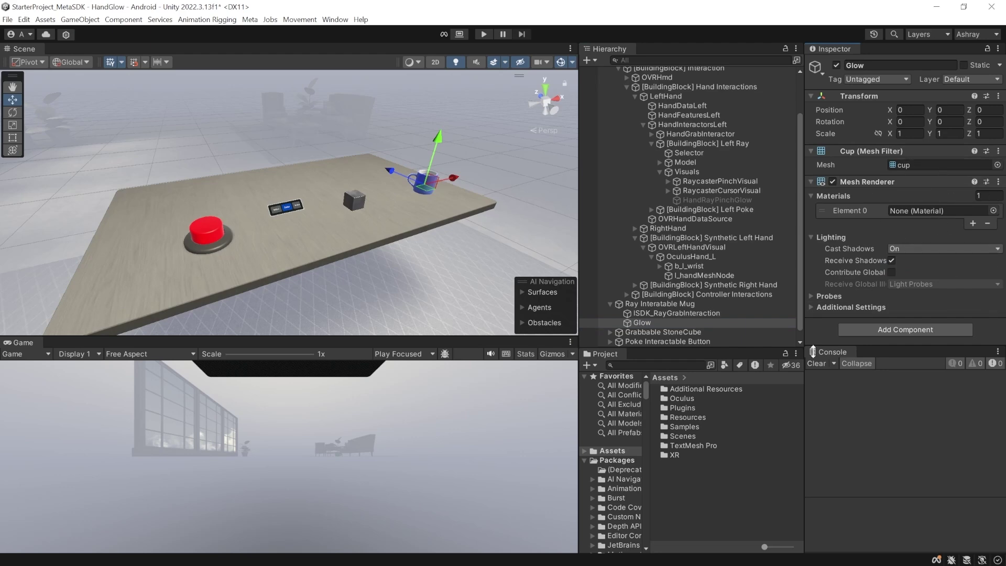
- Create a RayInteractableGlow material using the MixedReality/SceneMeshDefault shader
right_click(659, 465)
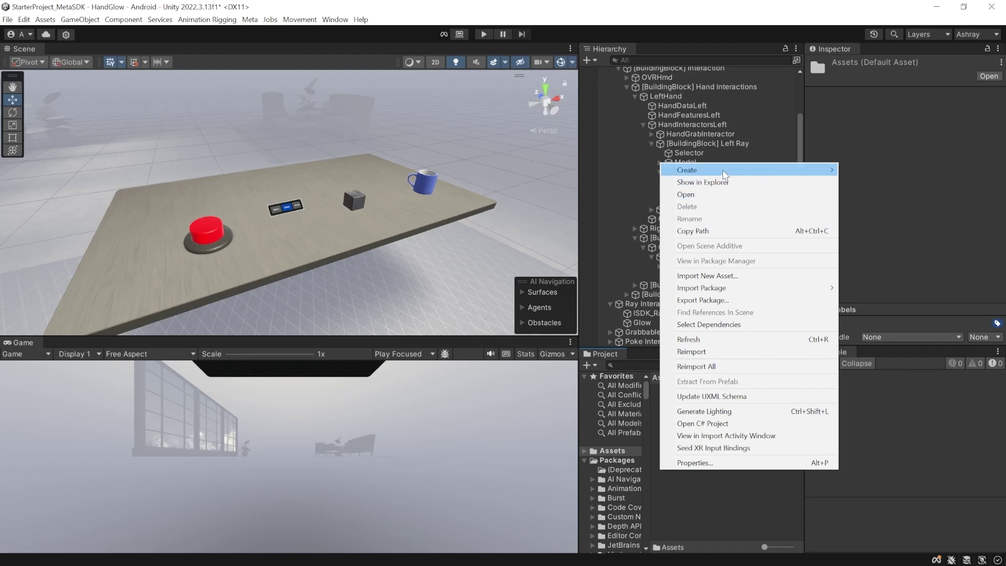
mouse_move(734, 173)
left_click(875, 313)
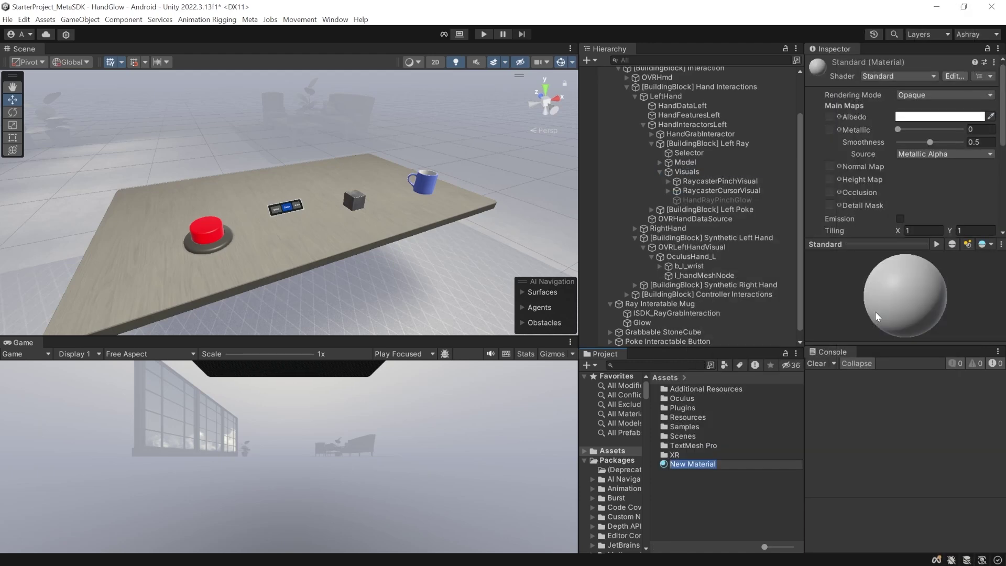
type("RayInteractableGlow")
key("Return")
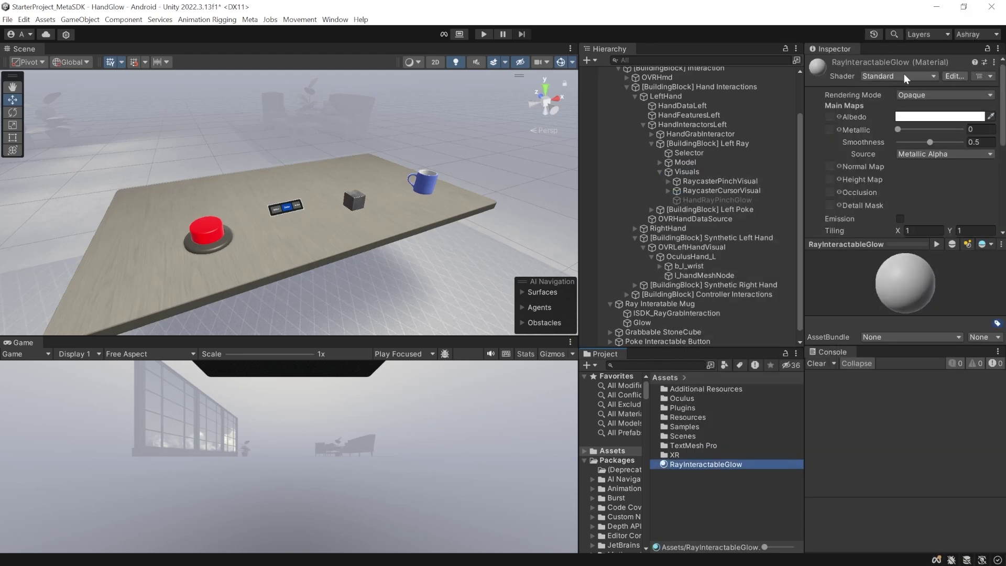
left_click(906, 75)
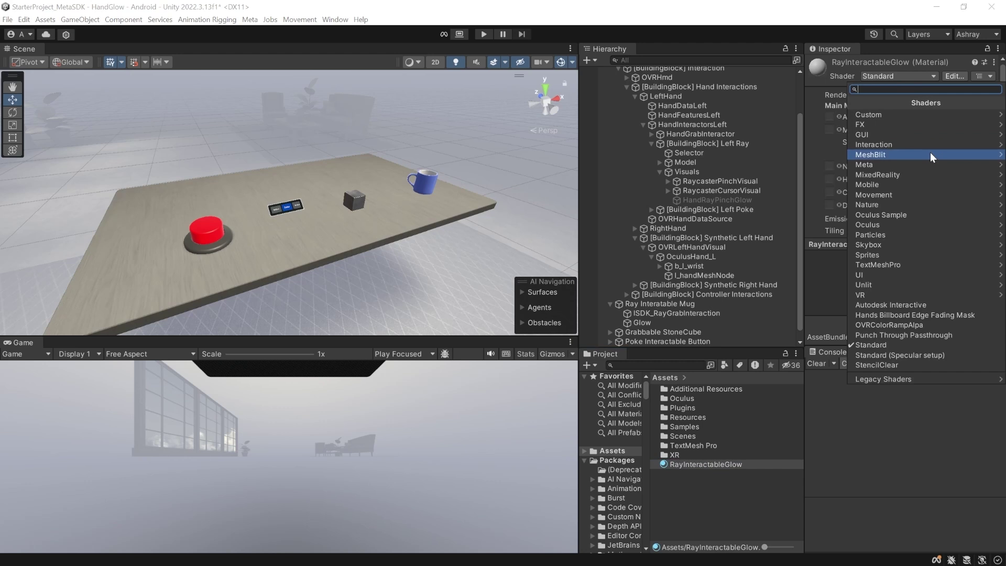
left_click(890, 175)
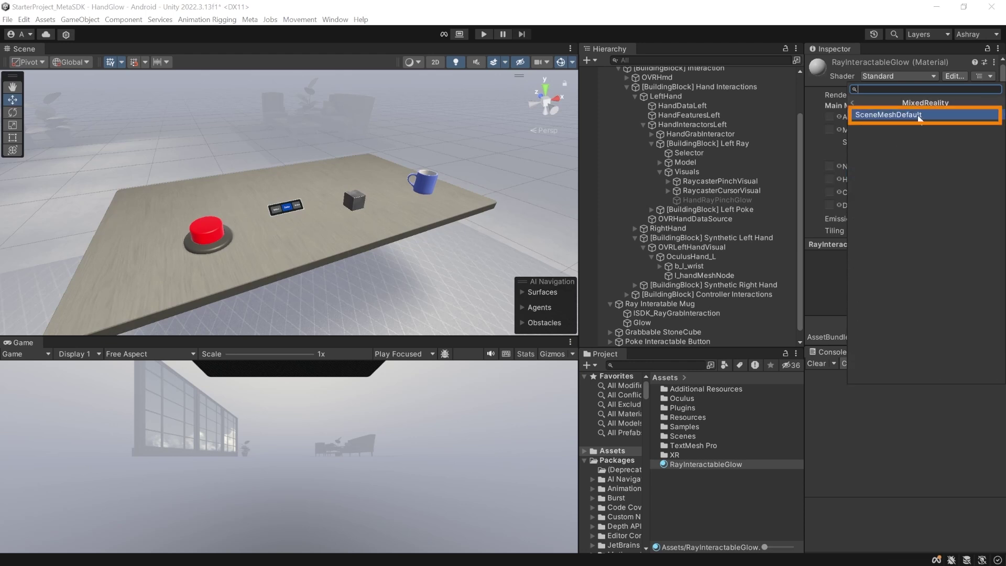
left_click(919, 115)
- Set the material's Tint to cyan 5EE3EF and its Effect Angle to 0
left_click(983, 94)
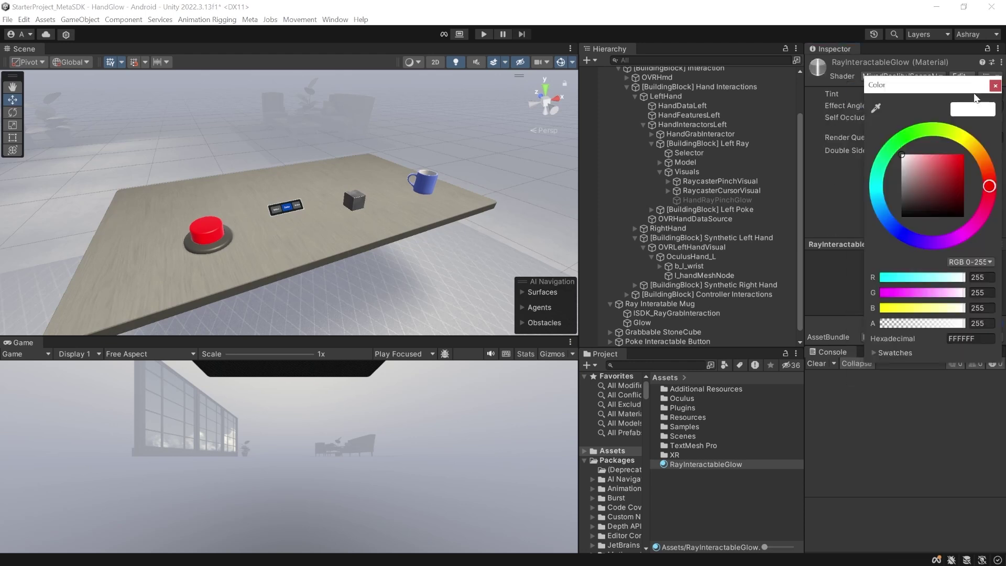
left_click(878, 191)
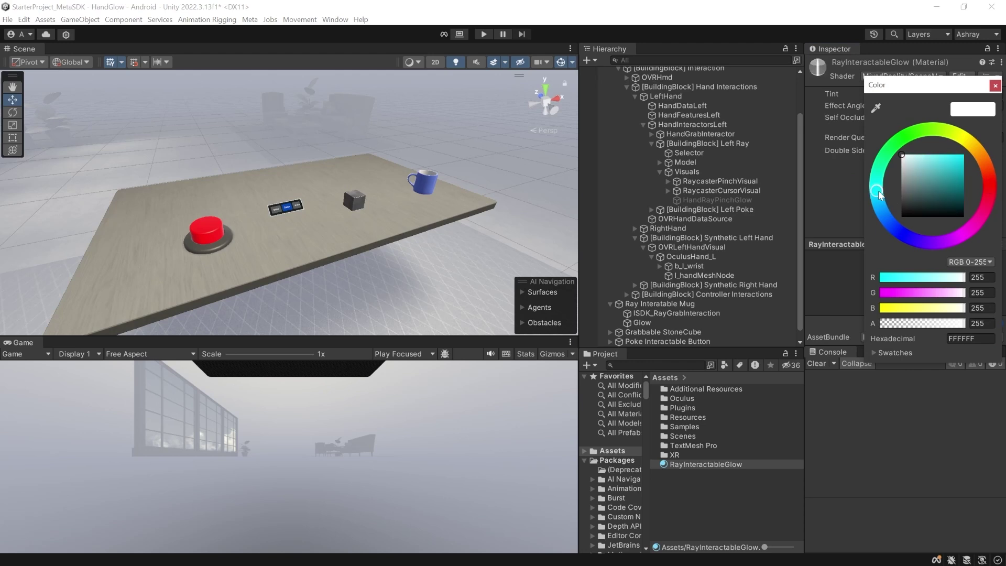
mouse_move(938, 164)
left_mouse_down()
mouse_move(951, 159)
mouse_move(939, 158)
left_mouse_up()
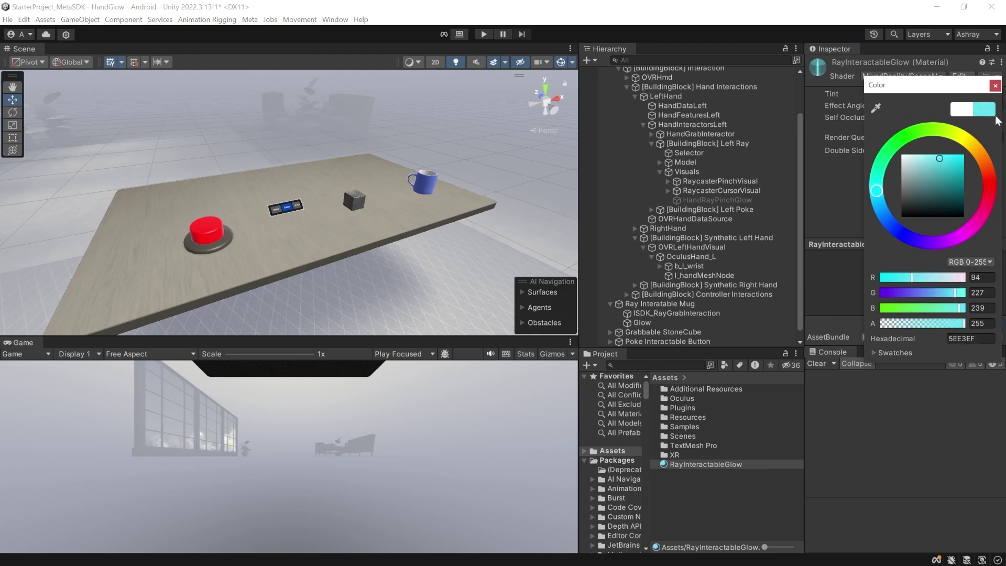
left_click(995, 86)
left_click_drag(938, 106, 881, 106)
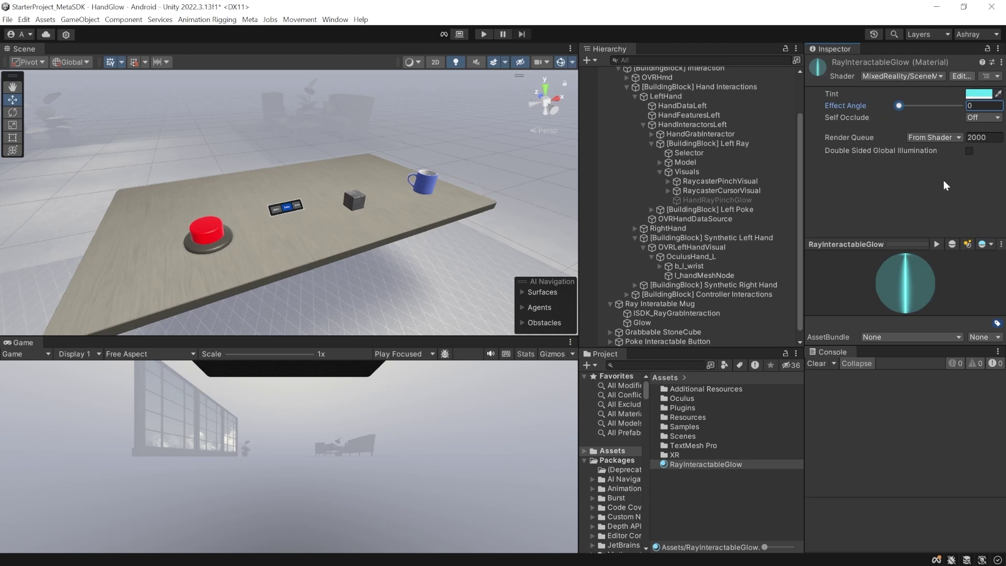
left_click(706, 465)
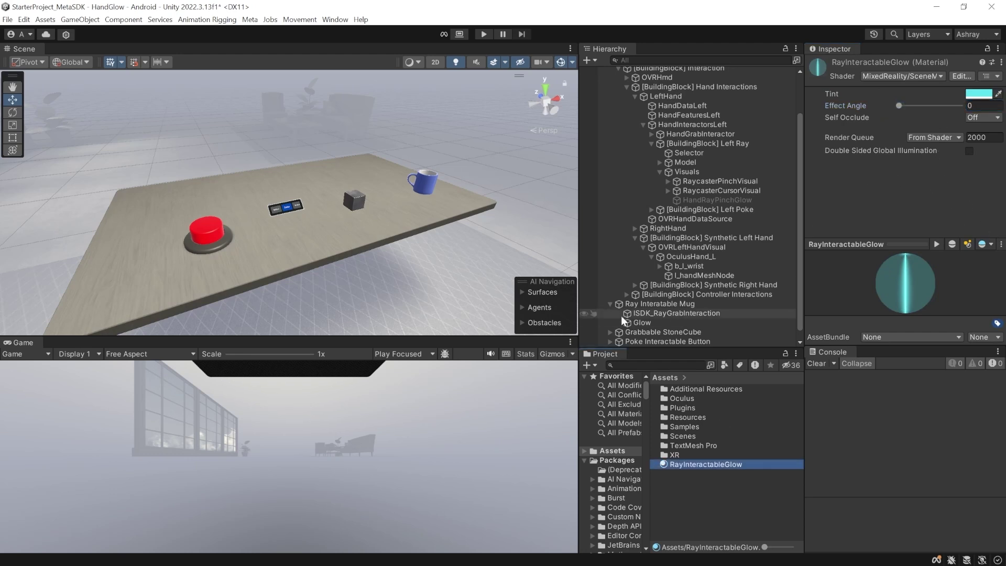
- Give Glow the RayInteractableGlow material and add a Material Property Block Editor component
left_click(640, 322)
left_click_drag(734, 469, 933, 210)
scroll(914, 335, "down", 2)
left_click(921, 330)
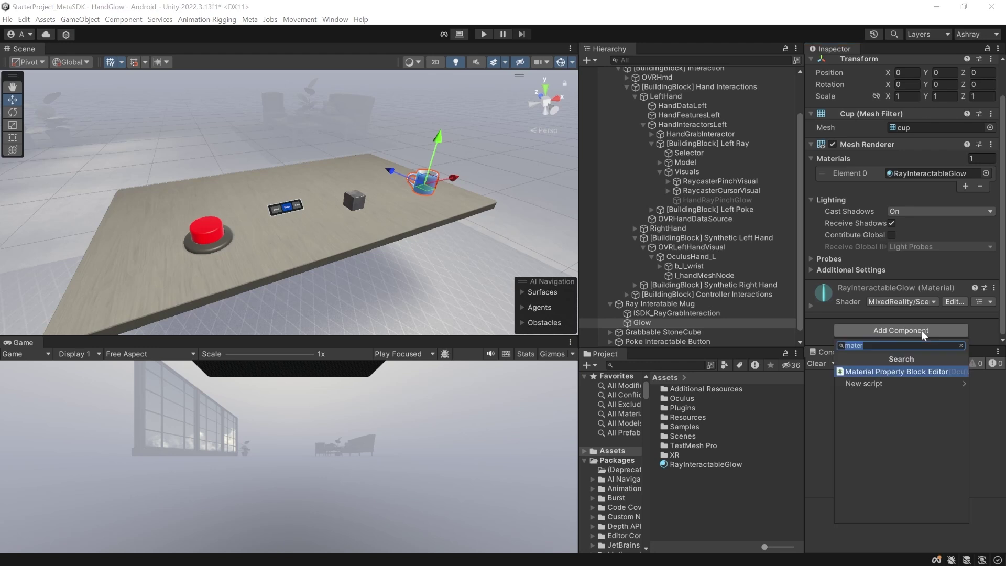
left_click(949, 372)
scroll(928, 272, "down", 3)
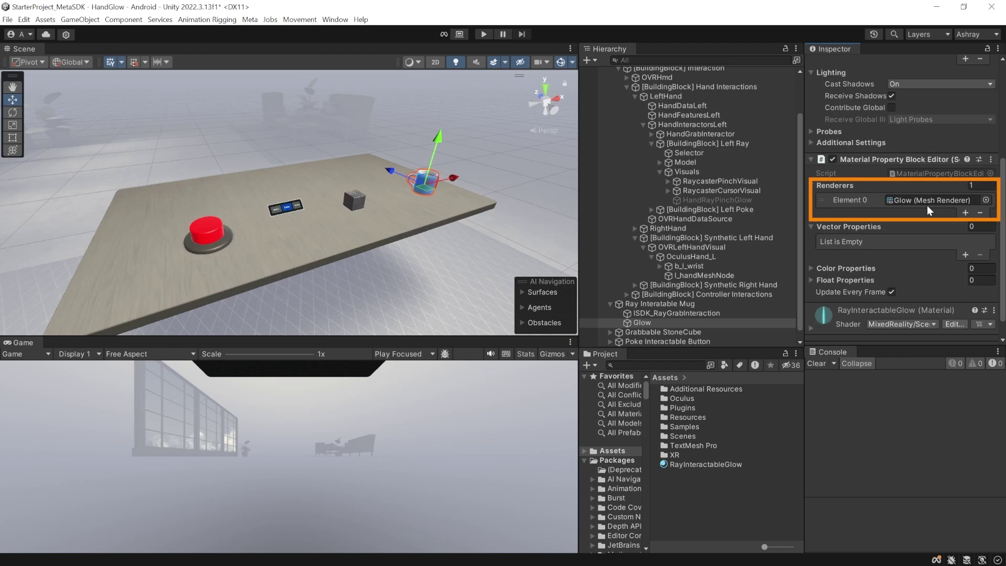
left_click(696, 312)
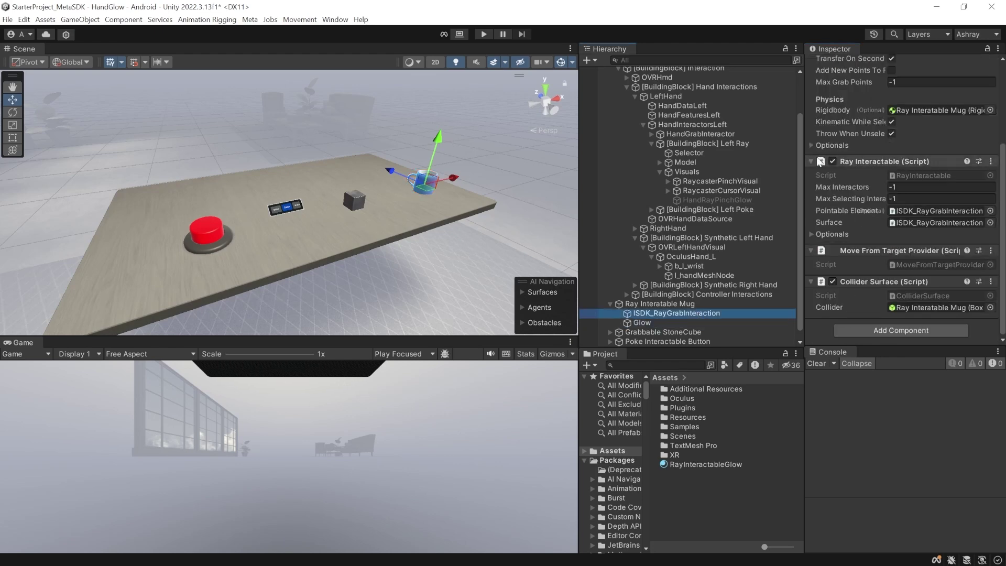
- Add an Interactable Color Visual to ISDK_RayGrabInteraction, linking the Ray Interactable as view and Glow as Editor
left_click(912, 330)
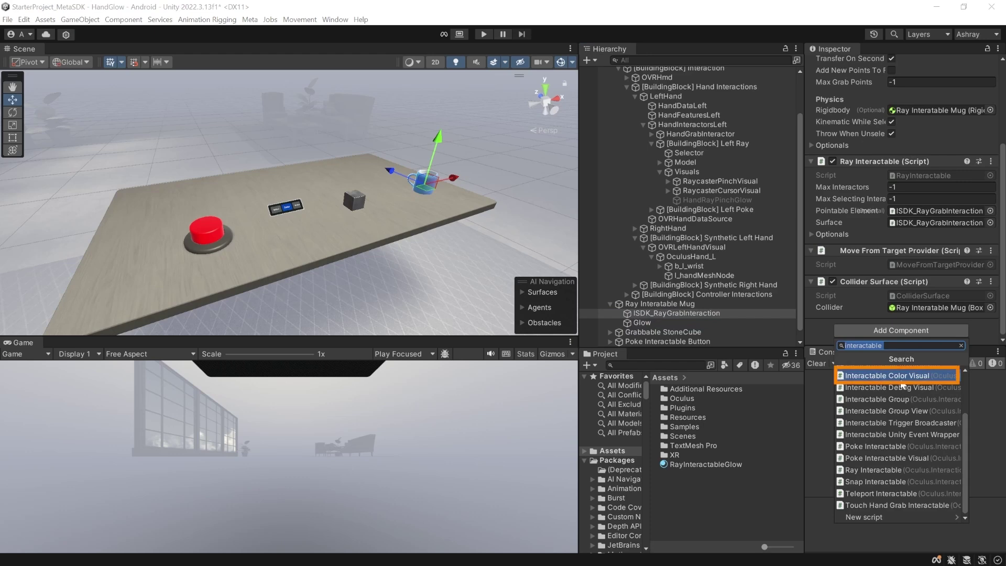
left_click(941, 375)
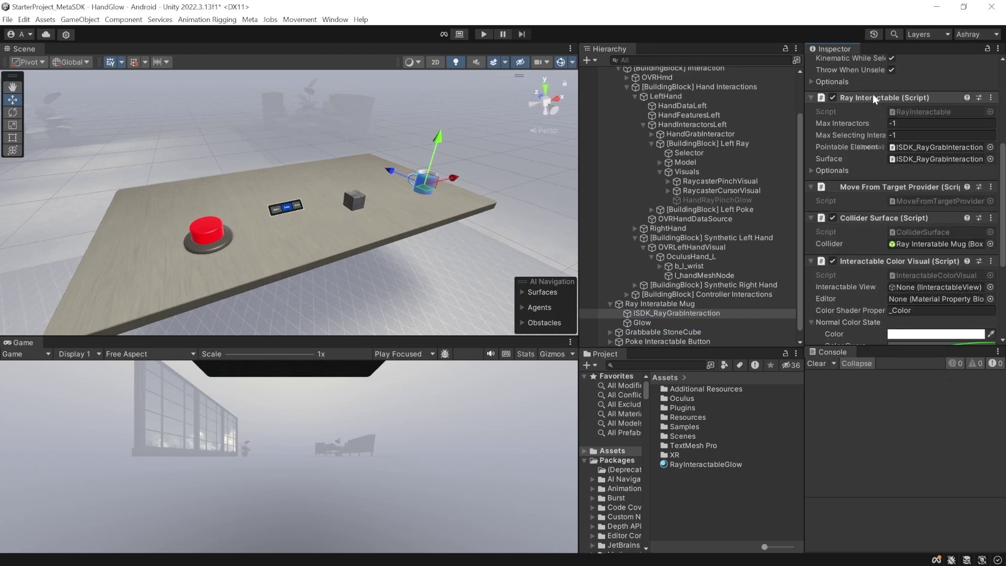
left_click_drag(873, 96, 919, 288)
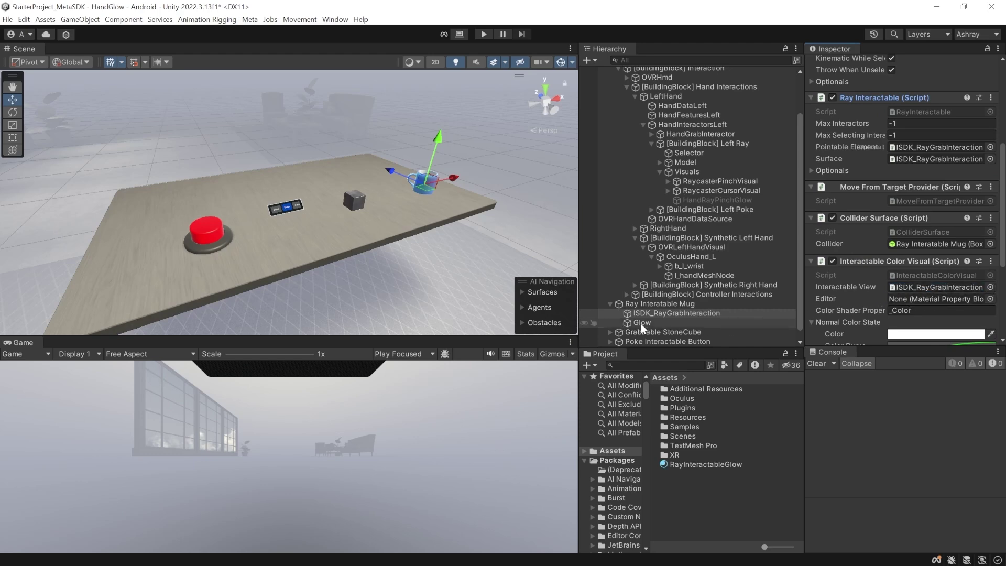
left_click_drag(640, 322, 937, 299)
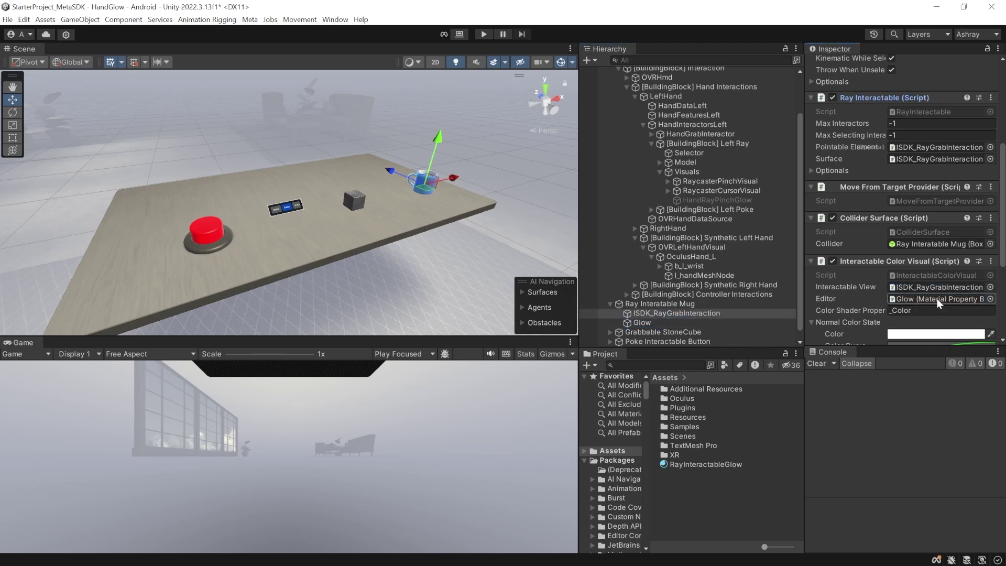
scroll(937, 299, "down", 5)
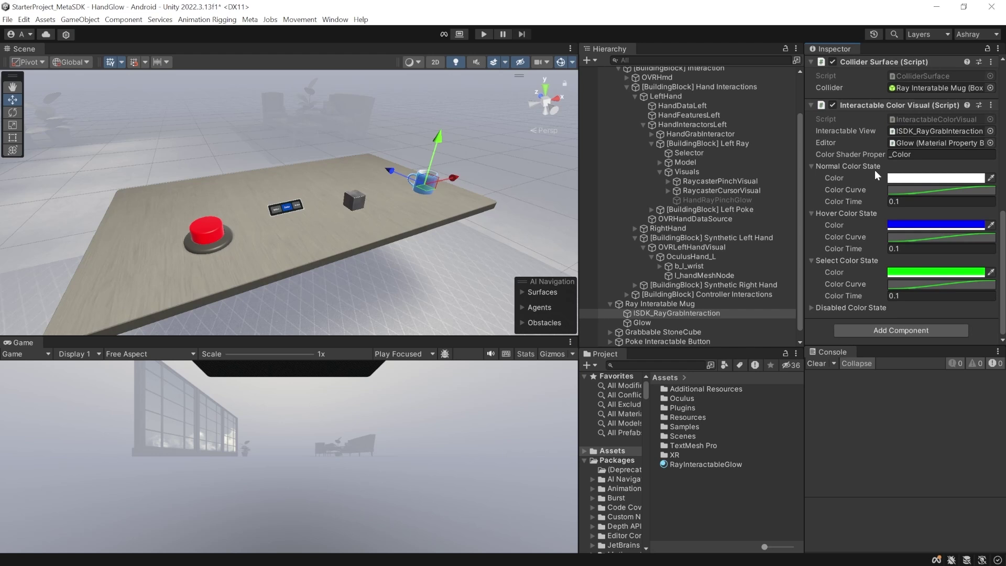
- Set the Interactable Color Visual's Normal Color to black (000000)
left_click(812, 309)
left_click(916, 177)
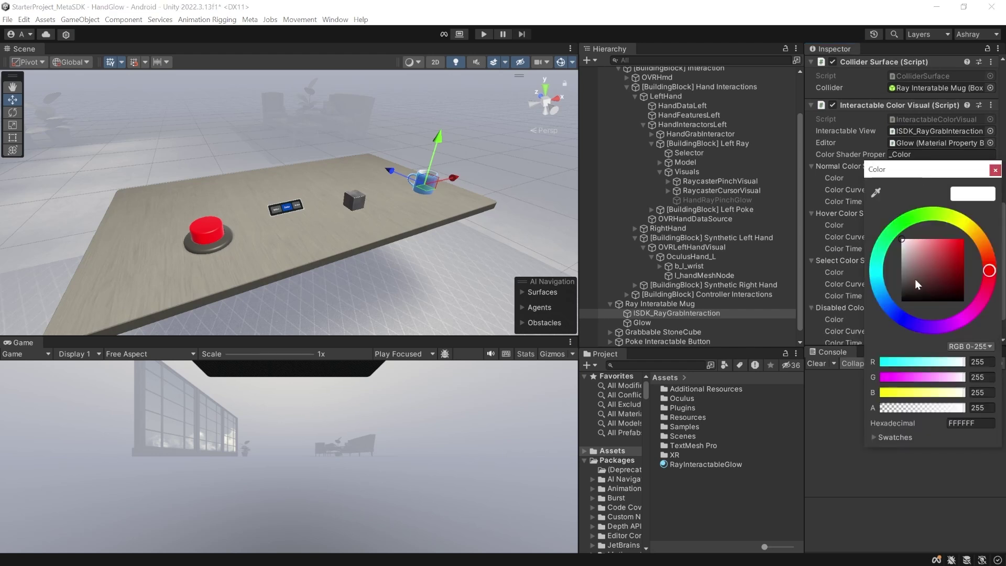
left_click_drag(915, 279, 896, 306)
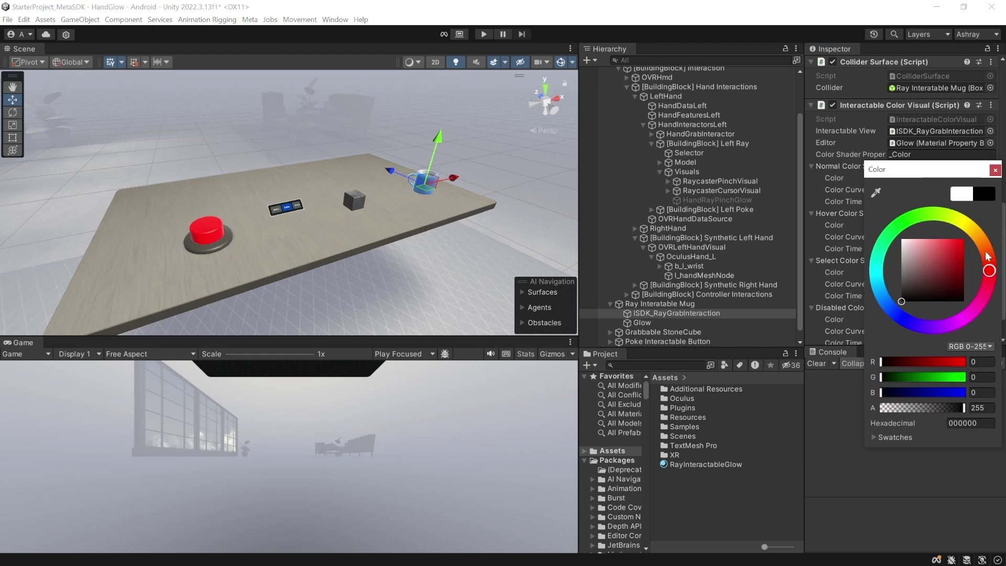
left_click(995, 169)
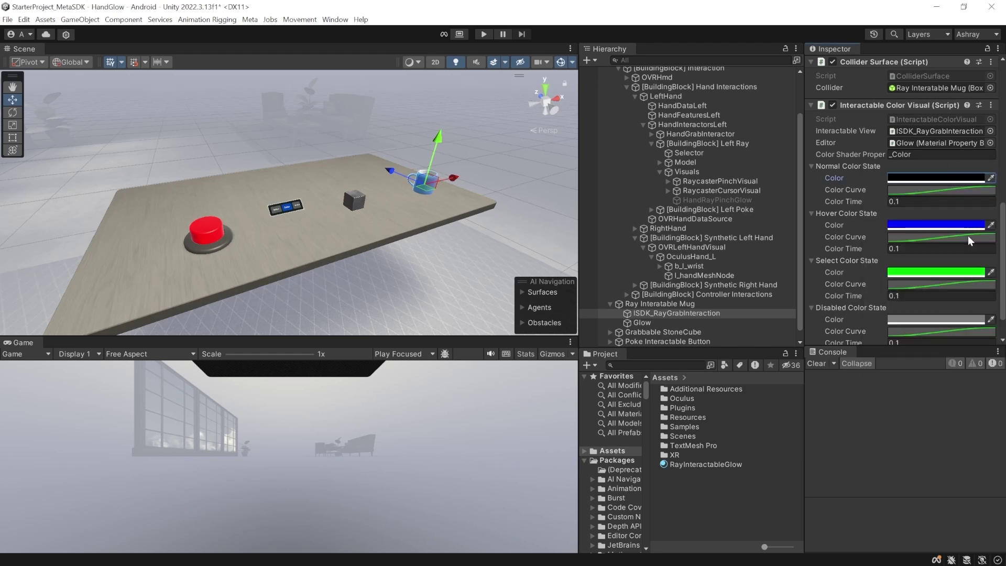
- Set the Hover Color to bright cyan 00E1FF and save the scene
left_click(943, 225)
left_click(875, 325)
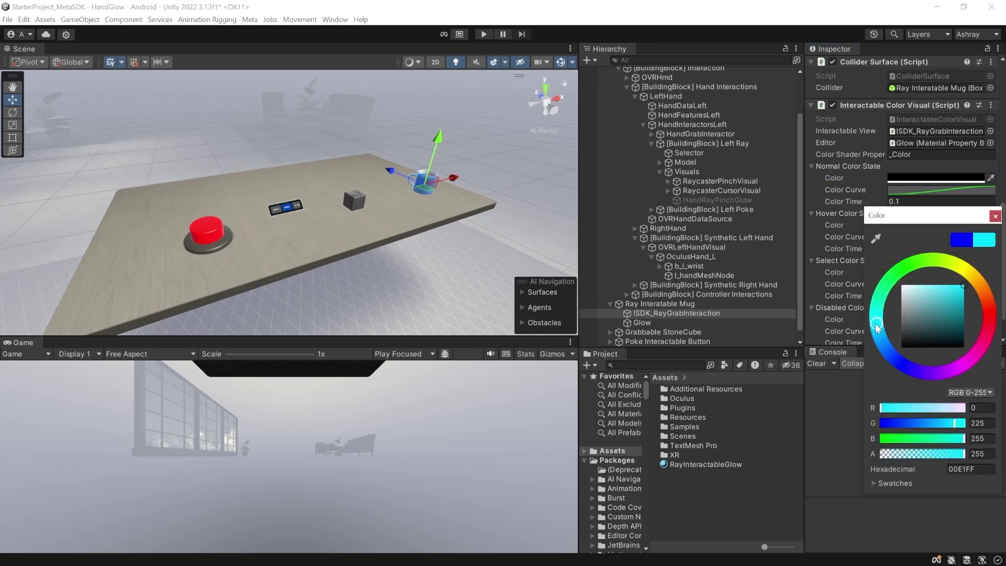
left_click_drag(943, 303, 957, 287)
left_click(995, 216)
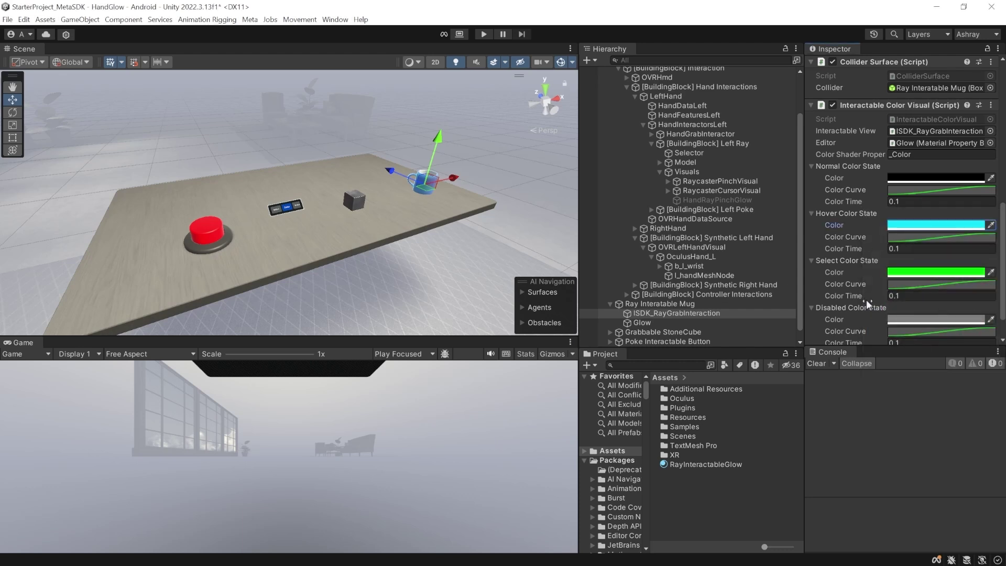
scroll(866, 299, "down", 3)
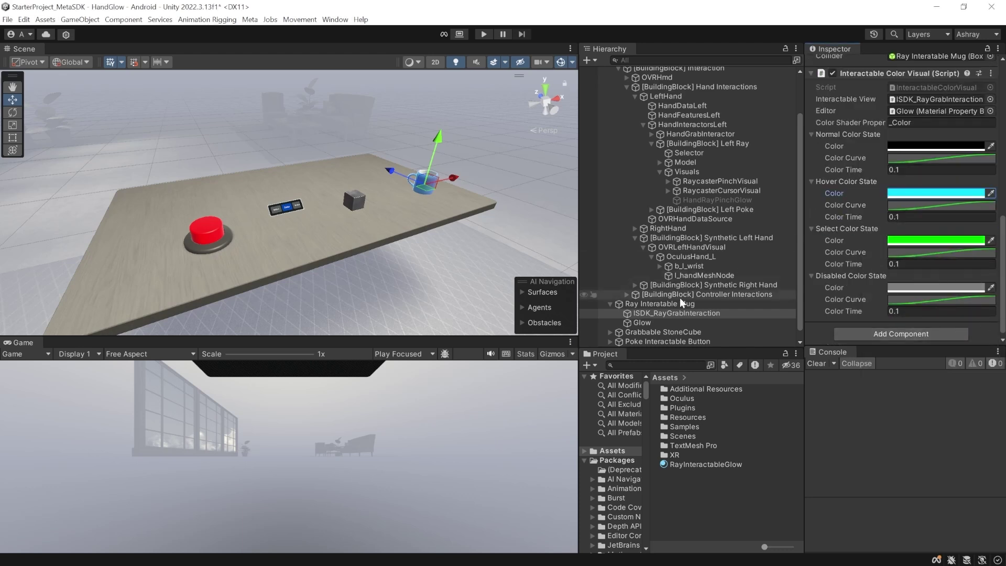
key("ctrl+s")
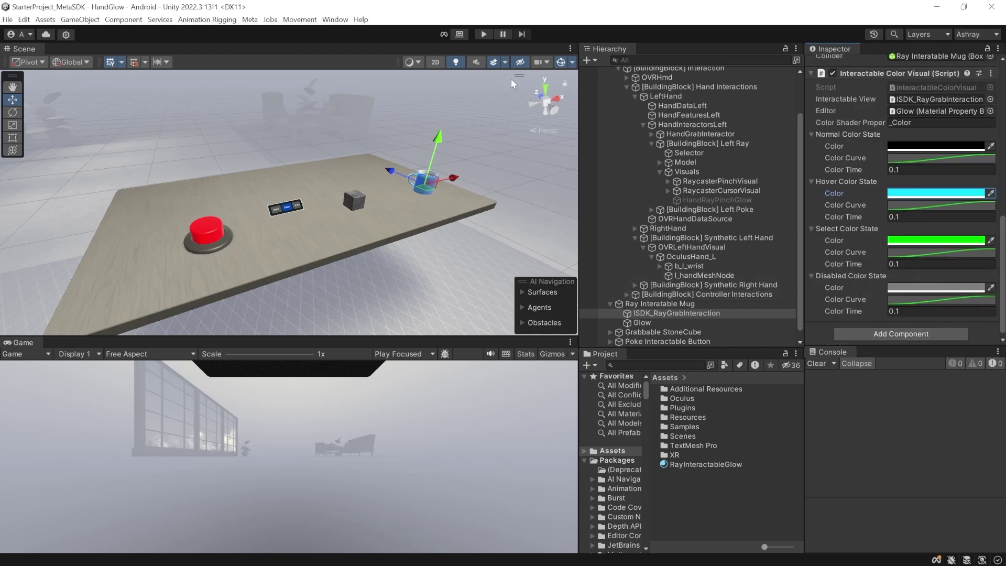
- Enter Play mode and check the mug tints cyan while the hand ray hovers it
left_click(484, 34)
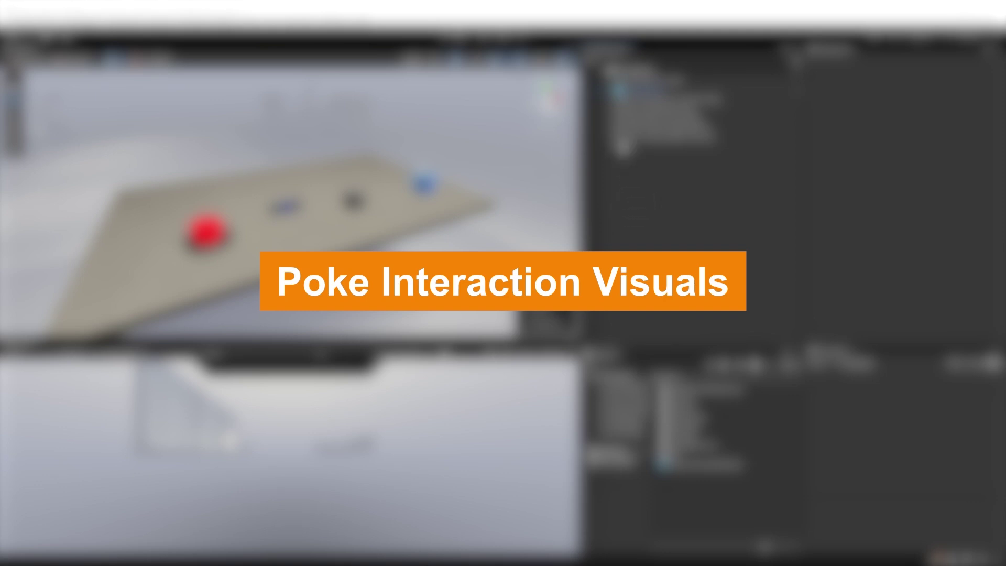
- Expand Interaction > Left Poke > Visuals in the Hierarchy and select the left HandPokeOvershootGlow
left_click(618, 118)
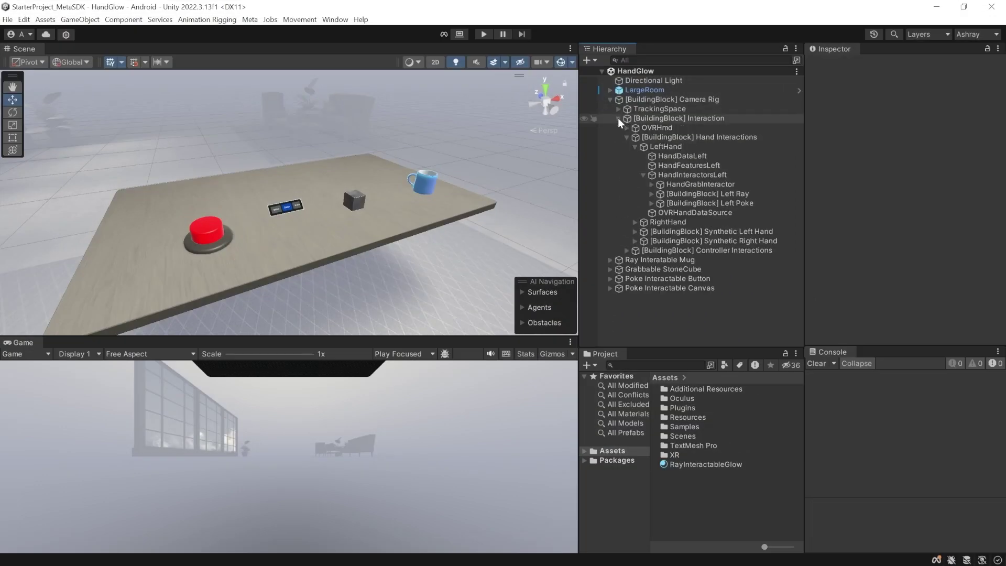
left_click(651, 203)
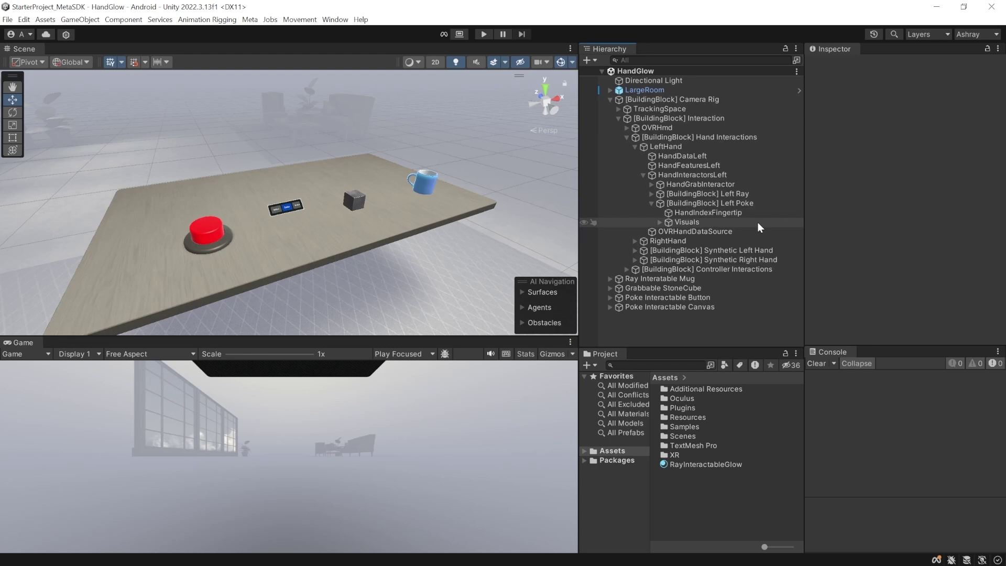
left_click(659, 221)
left_click(729, 232)
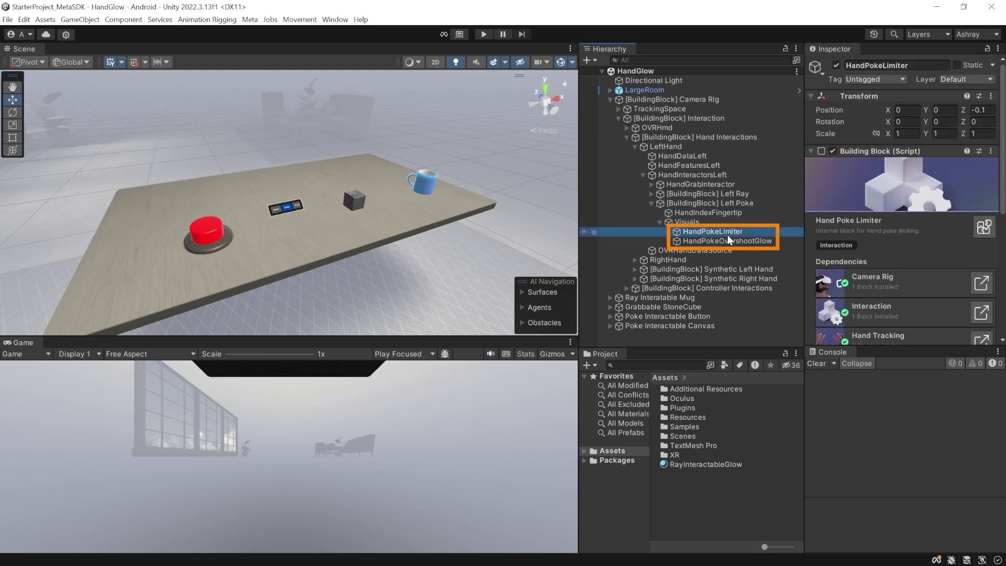
left_click(697, 241)
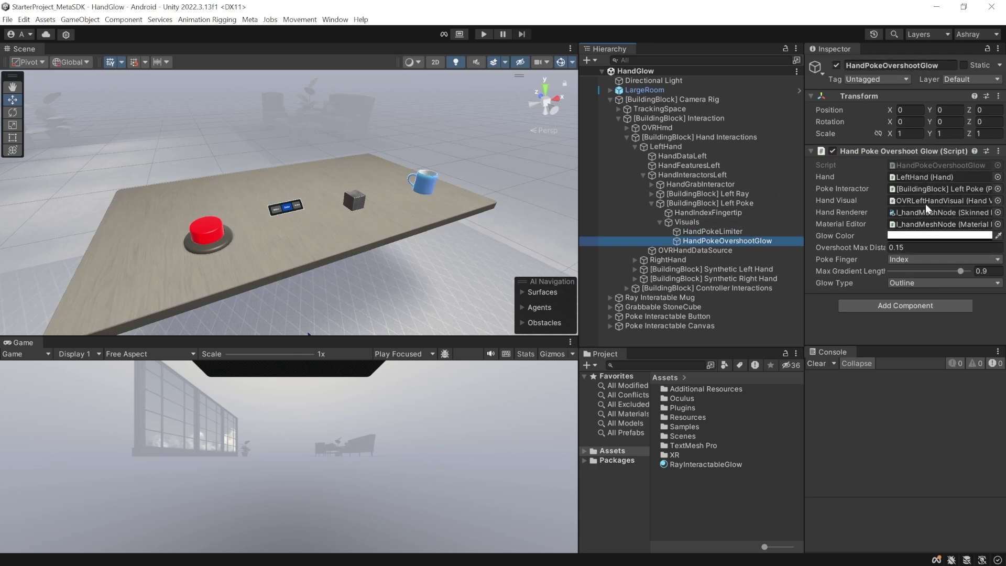
- Make the left poke's Glow Color red with alpha 255
left_click(933, 234)
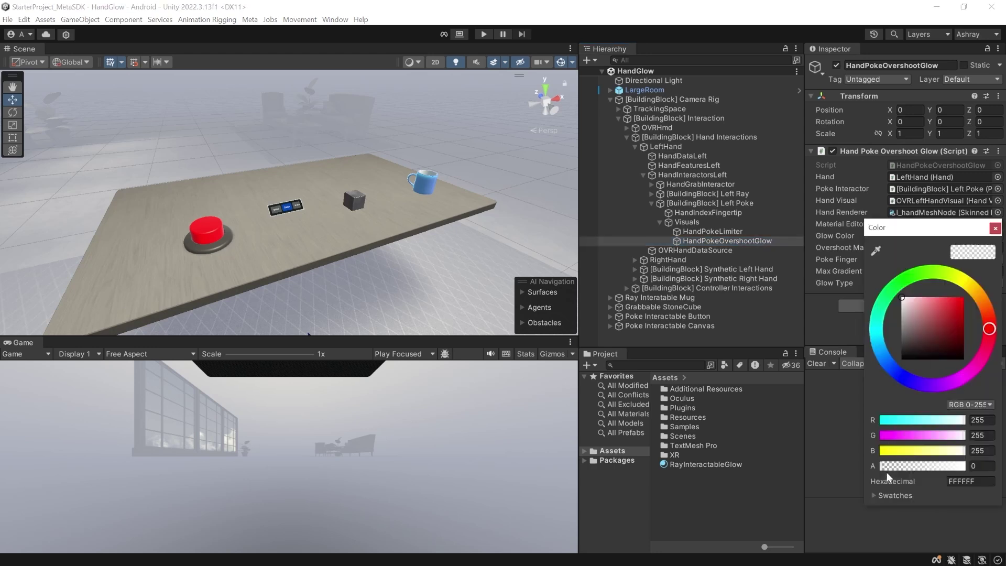
left_click(976, 465)
type("255")
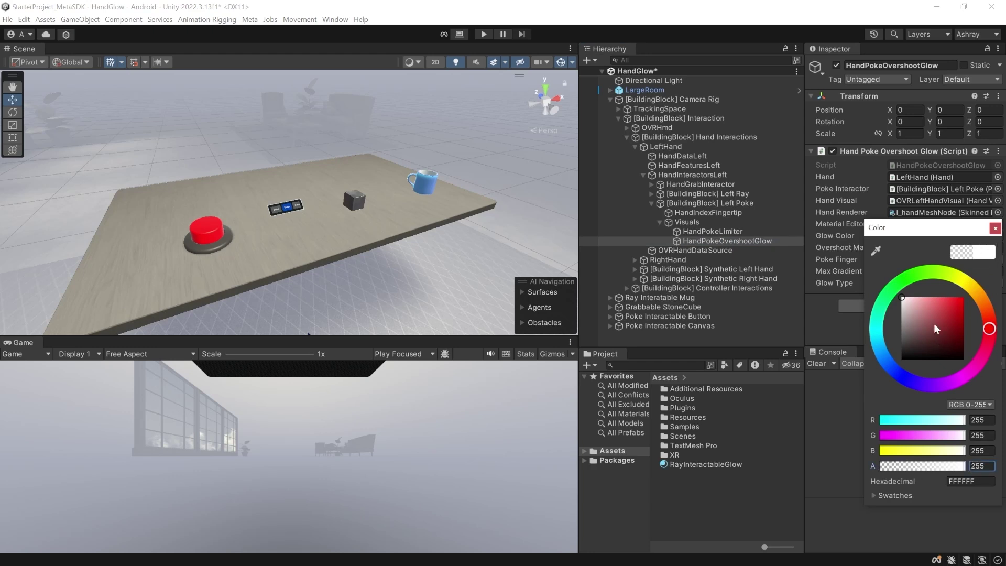
left_click_drag(934, 323, 981, 290)
left_click(995, 227)
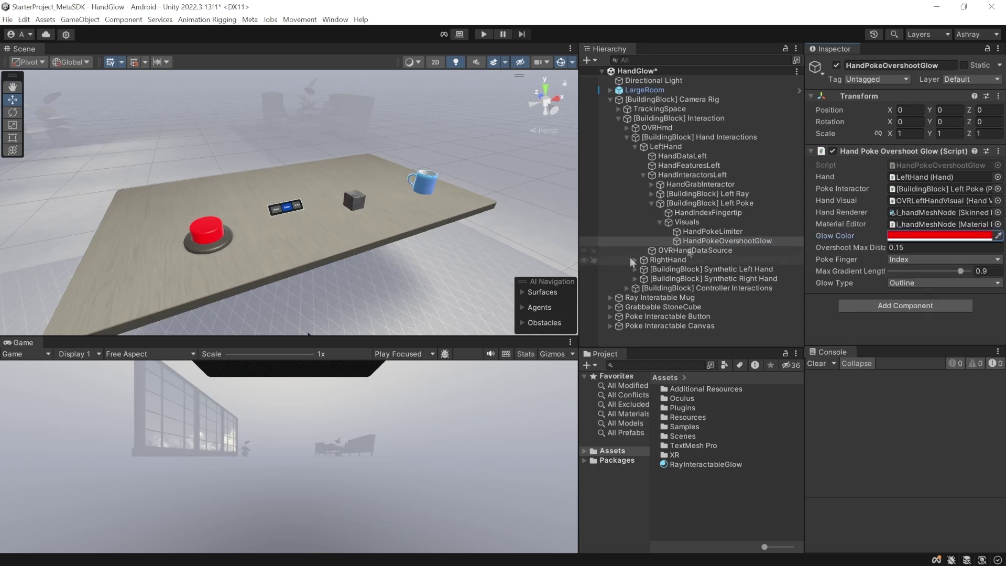
- Give both hands' HandPokeOvershootGlow the Fill glow type and 0.1 Overshoot Max Distance
left_click(635, 260)
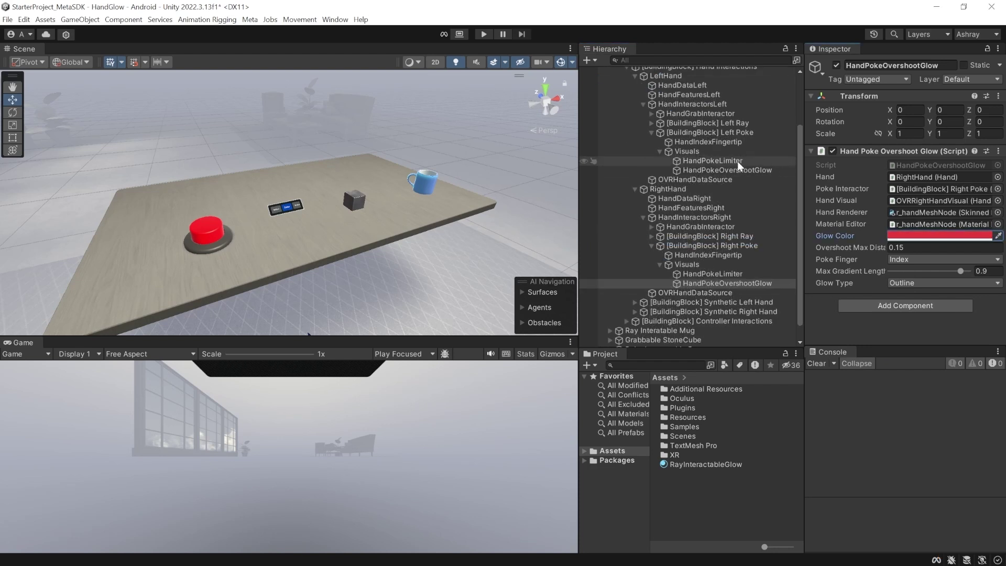
left_click(731, 168, "ctrl")
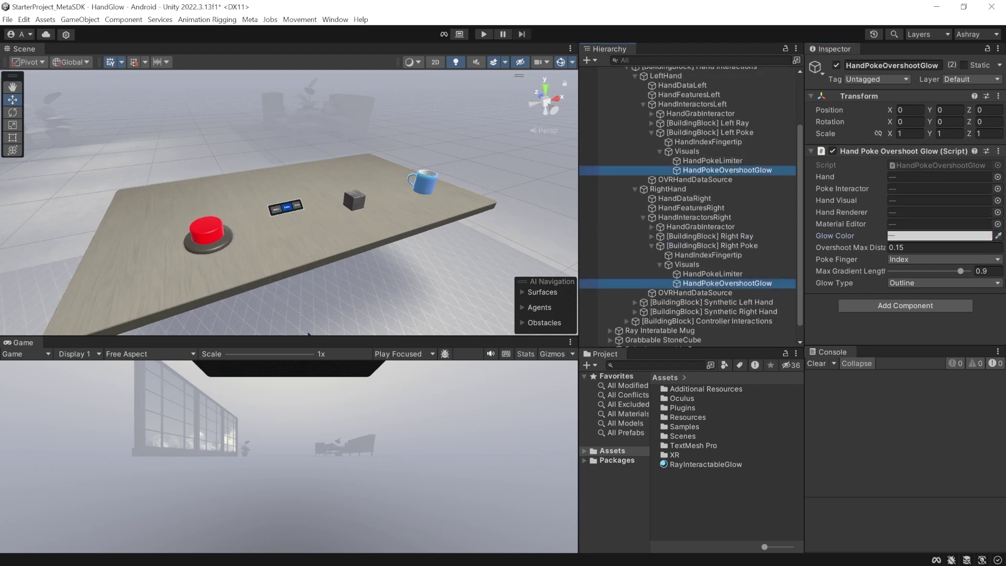
left_click(915, 282)
left_click(927, 309)
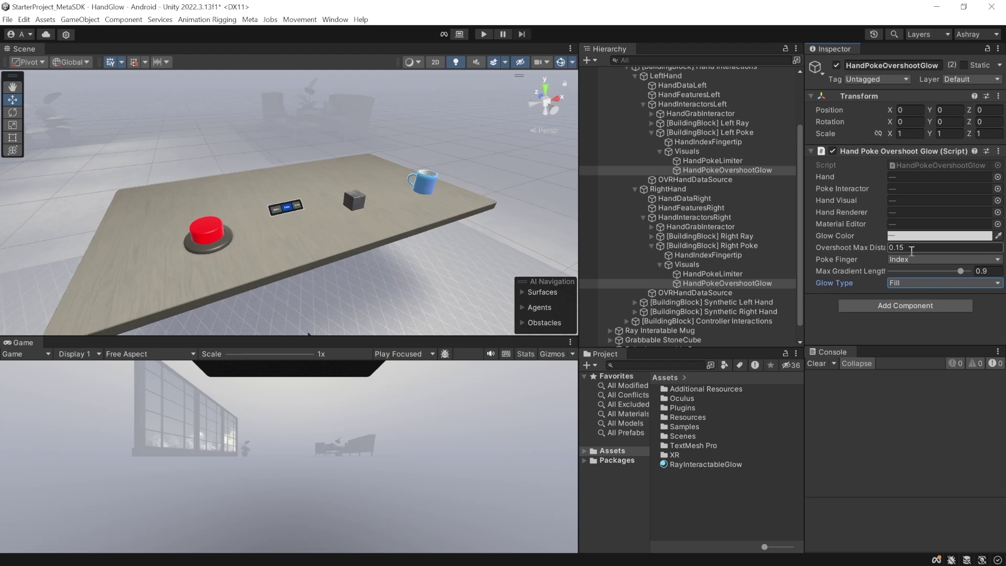
left_click(880, 249)
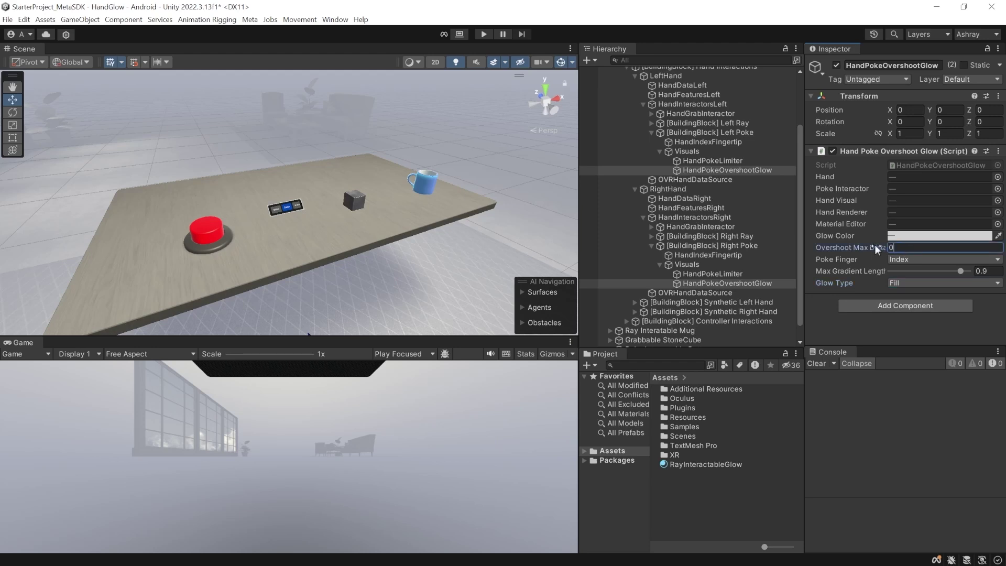
type("0.1")
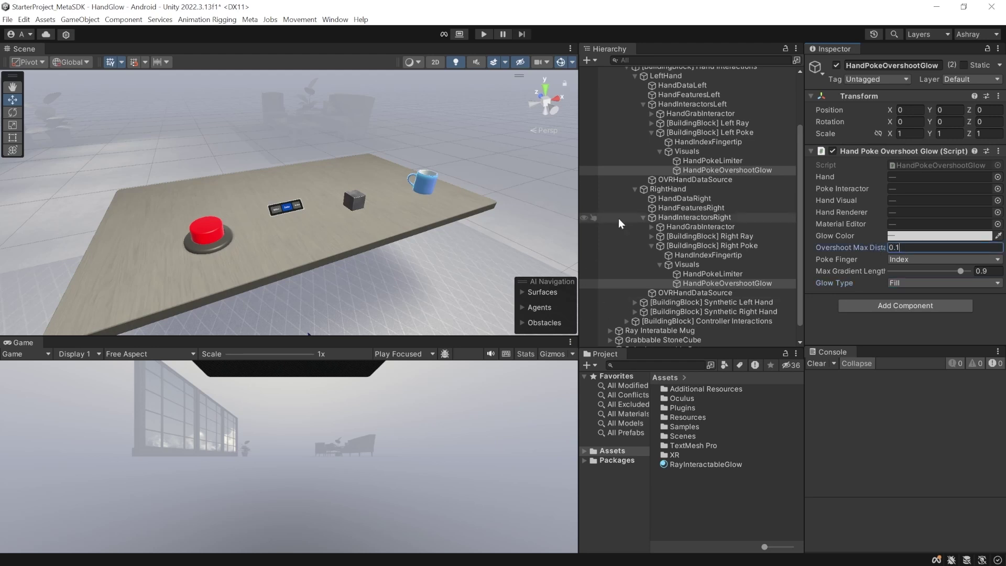
left_click(696, 236, "ctrl")
- Enter Play mode to test the overshoot glow by poking the red button
left_click(697, 236)
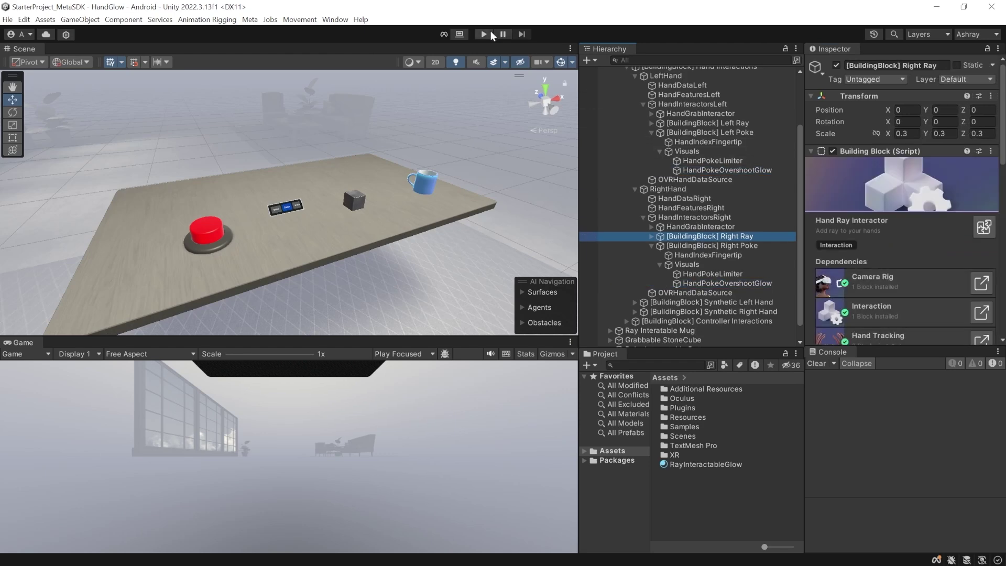
key("ctrl+p")
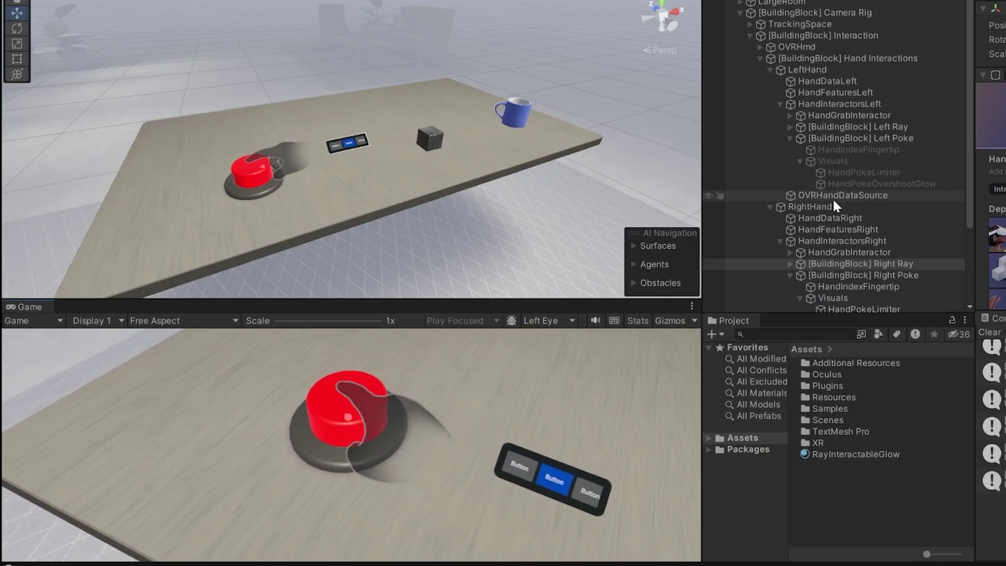